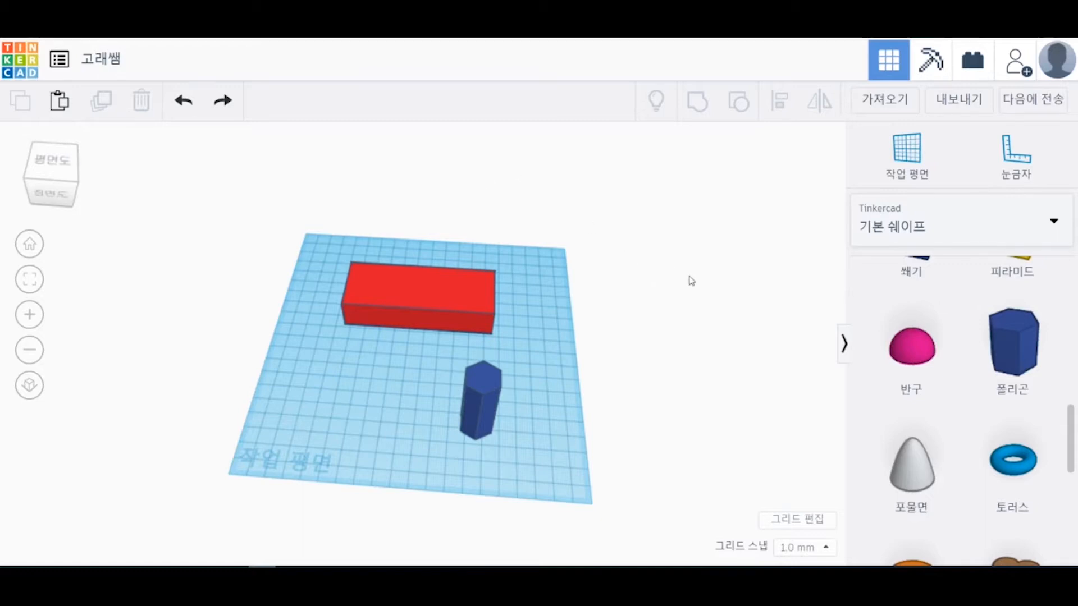
scroll(880, 302, up, 10)
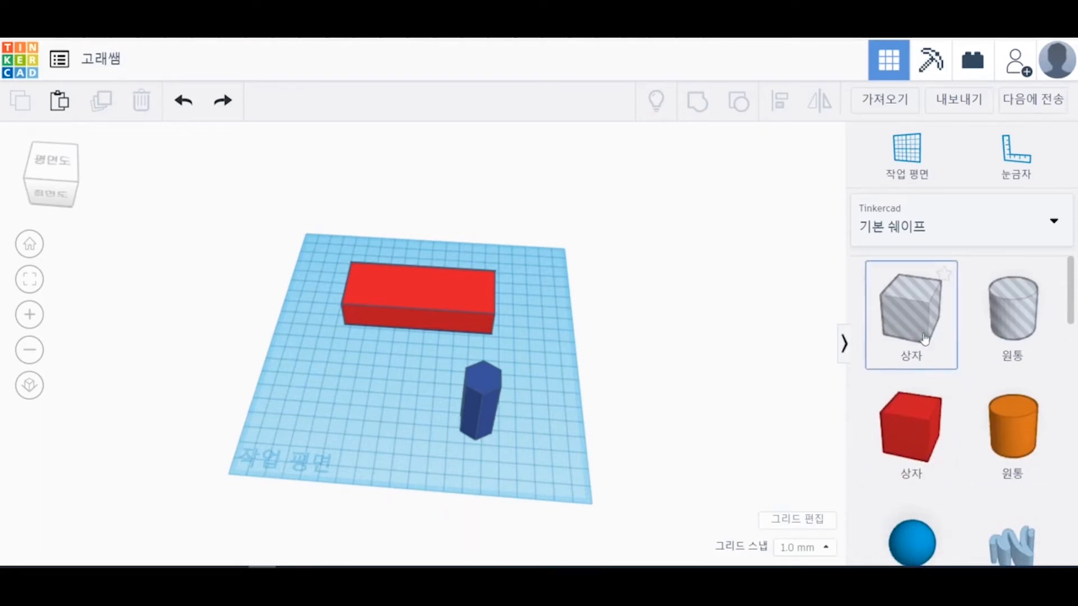
scroll(944, 367, down, 10)
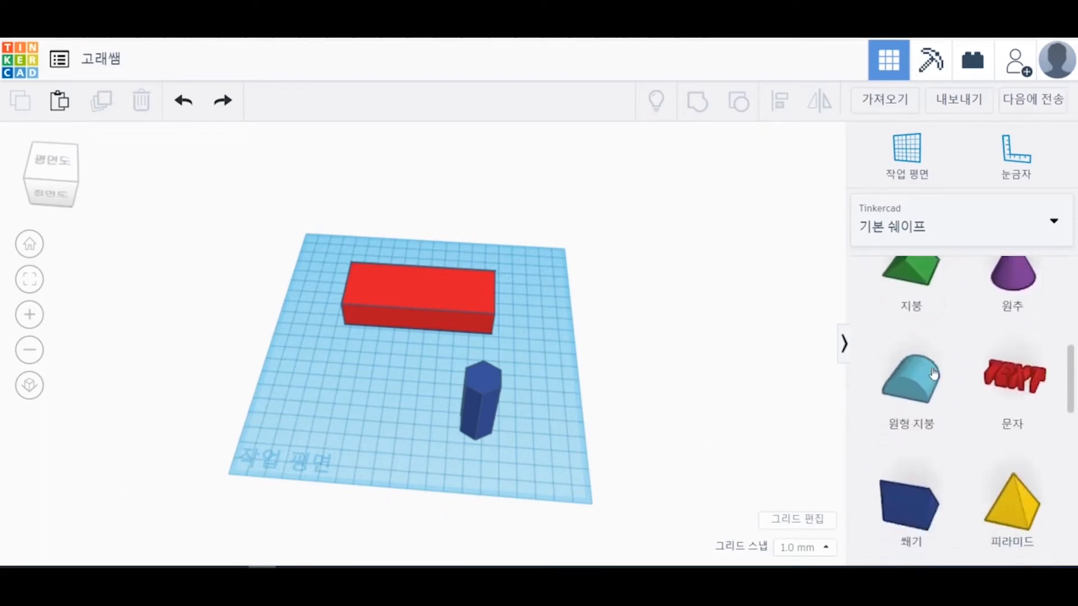
scroll(932, 381, down, 1)
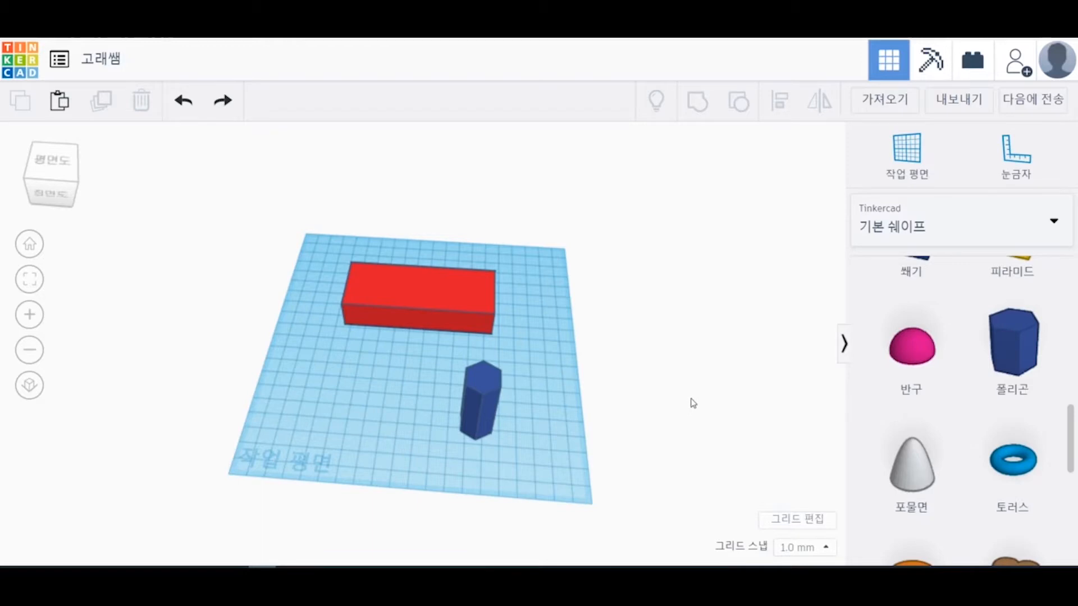
- Move the blue hexagonal polygon by eye onto the middle of the red box and check its placement
click(480, 388)
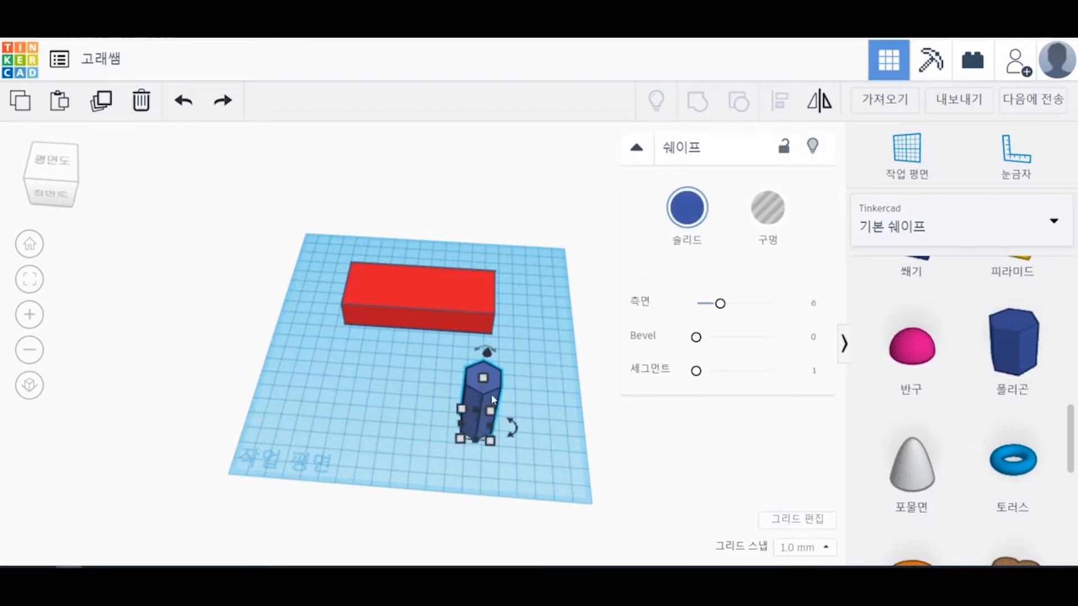
drag(486, 393, 430, 308)
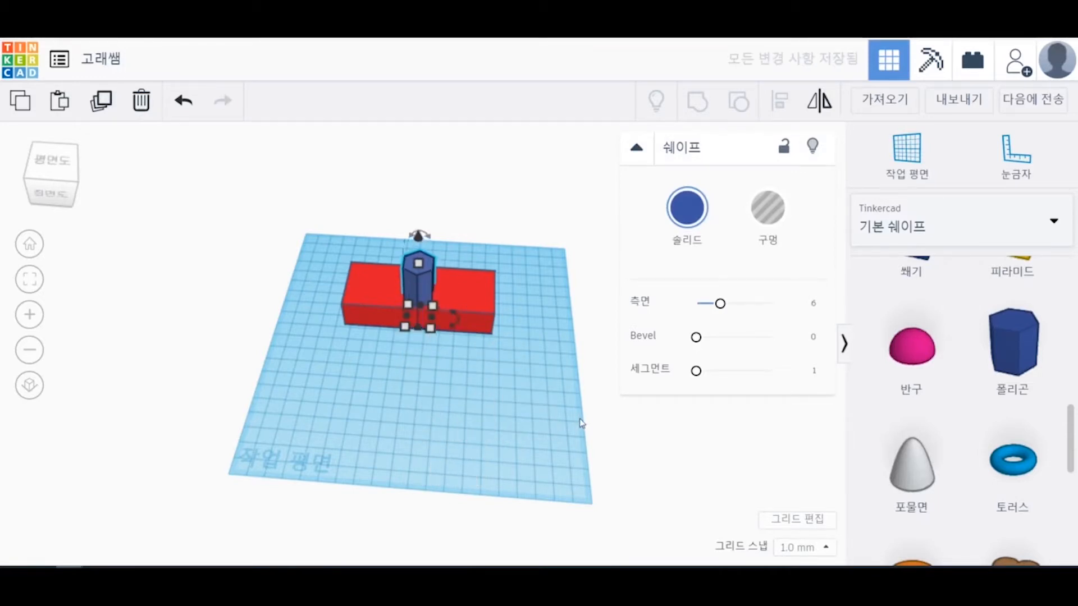
key(Up)
key(Up)
key(Up)
key(Up)
key(Up)
key(Up)
key(Up)
key(Up)
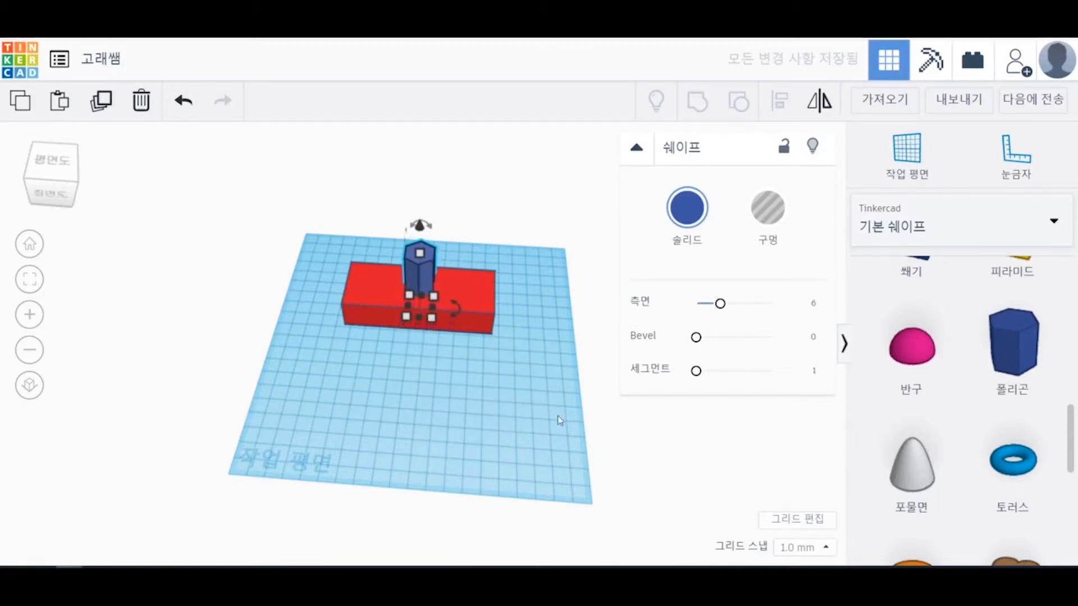
click(482, 390)
scroll(406, 371, up, 5)
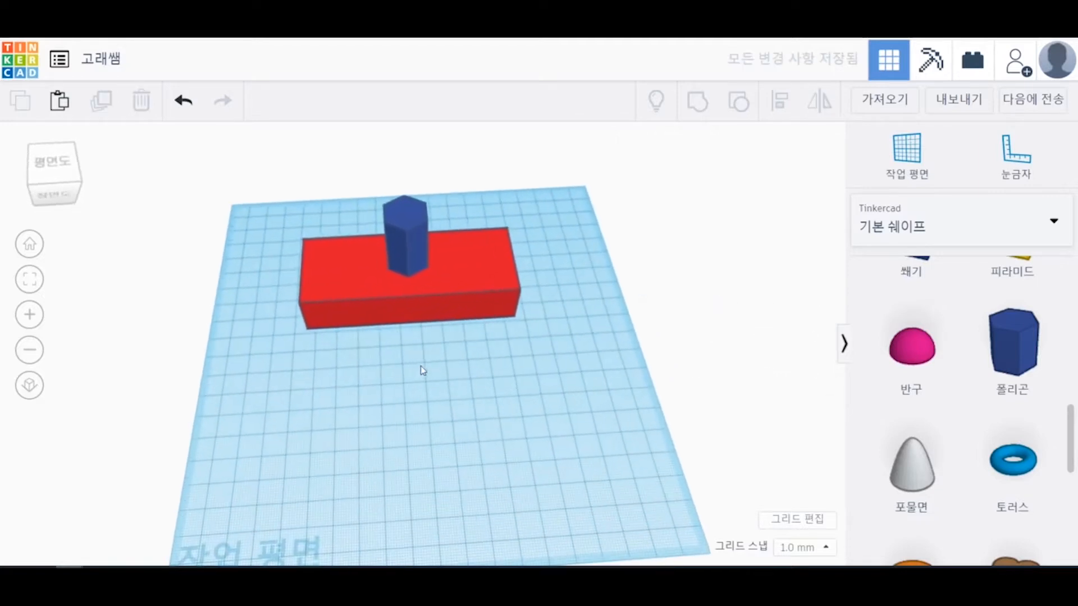
scroll(428, 362, down, 3)
right_drag(475, 384, 458, 386)
scroll(458, 386, up, 4)
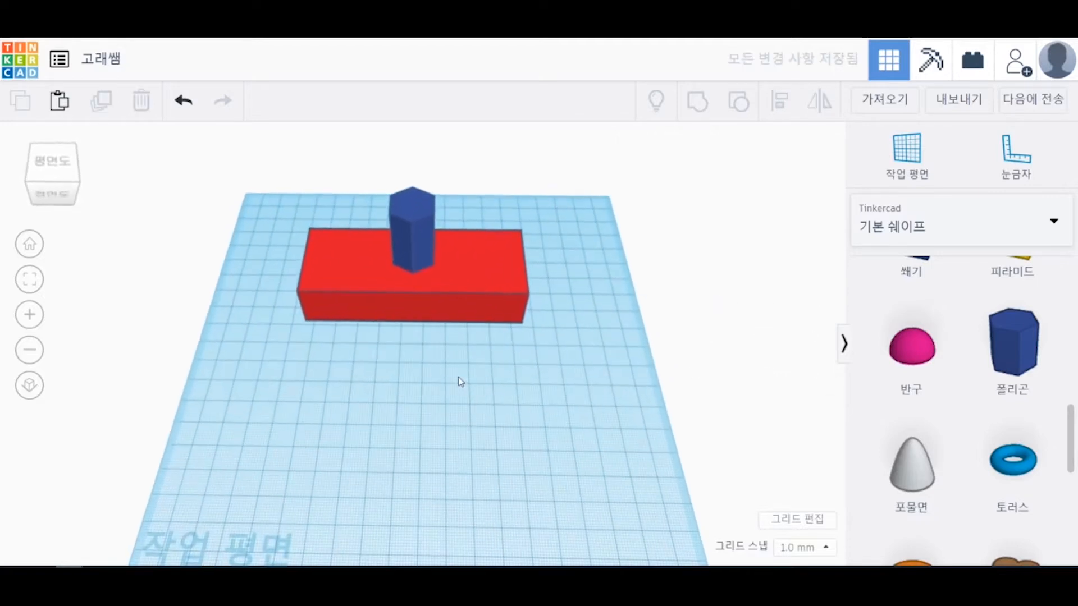
scroll(460, 375, down, 1)
scroll(462, 371, down, 3)
scroll(462, 360, up, 3)
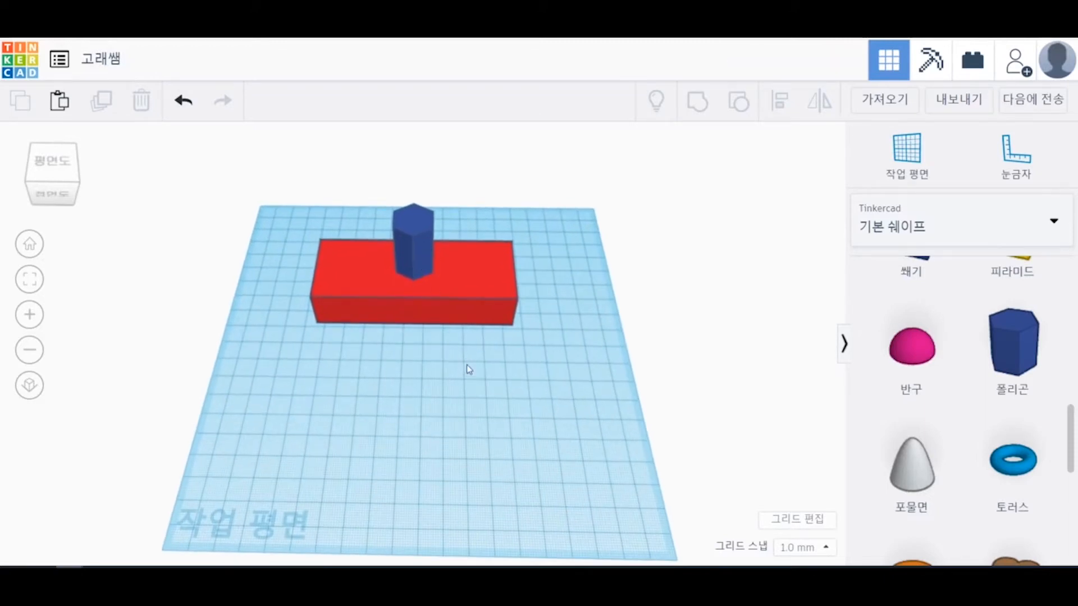
- Undo the polygon's moves onto the red box
key(ctrl+z)
key(ctrl+z)
scroll(474, 371, down, 2)
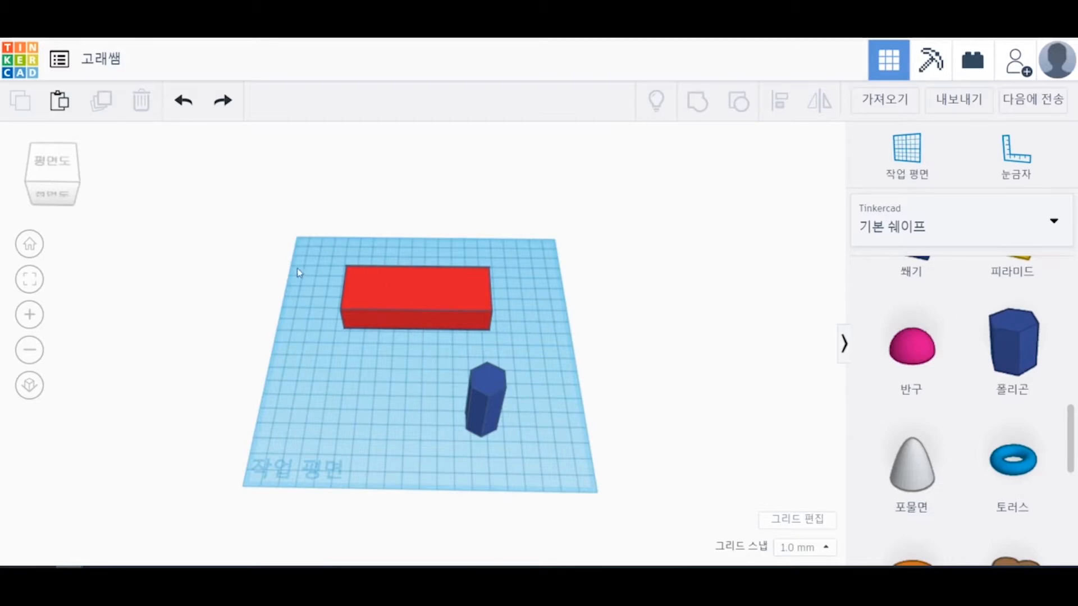
- Select the red box and the blue polygon and align them by their left edges, followed by their right edges
drag(270, 231, 566, 467)
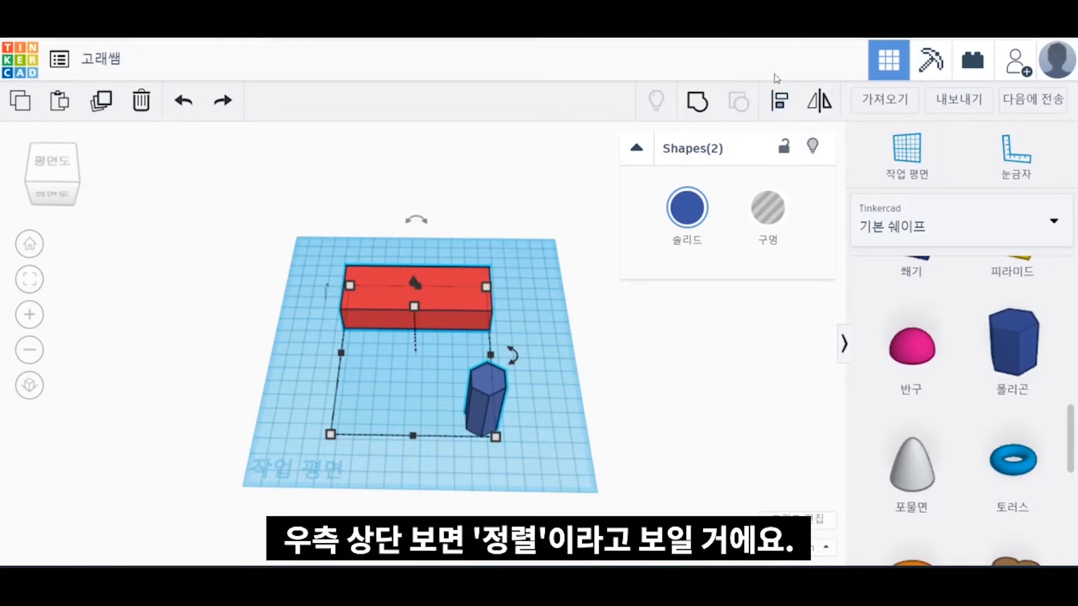
click(778, 101)
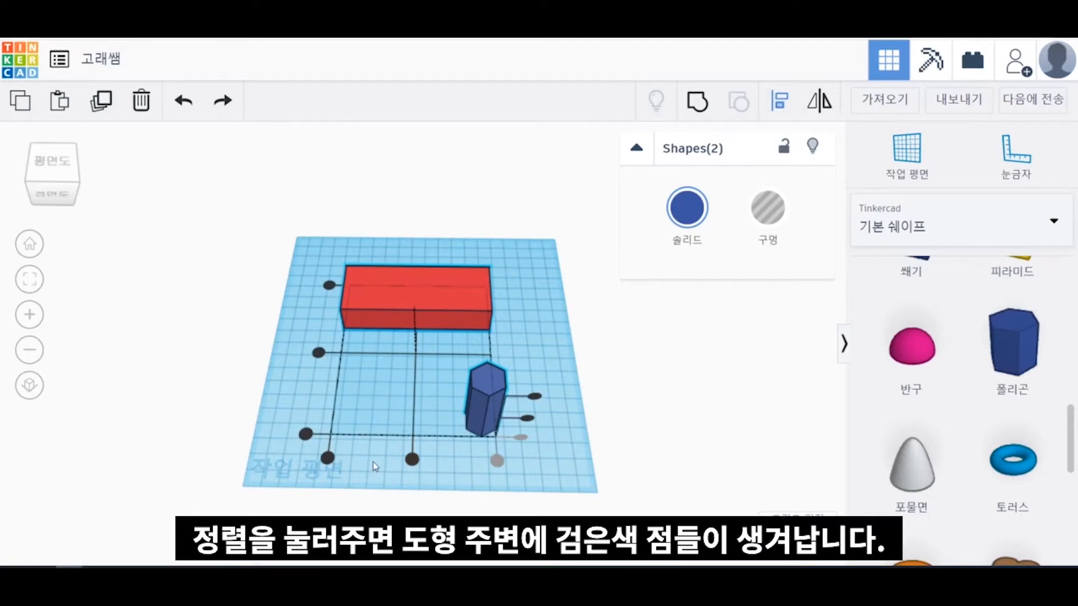
click(329, 459)
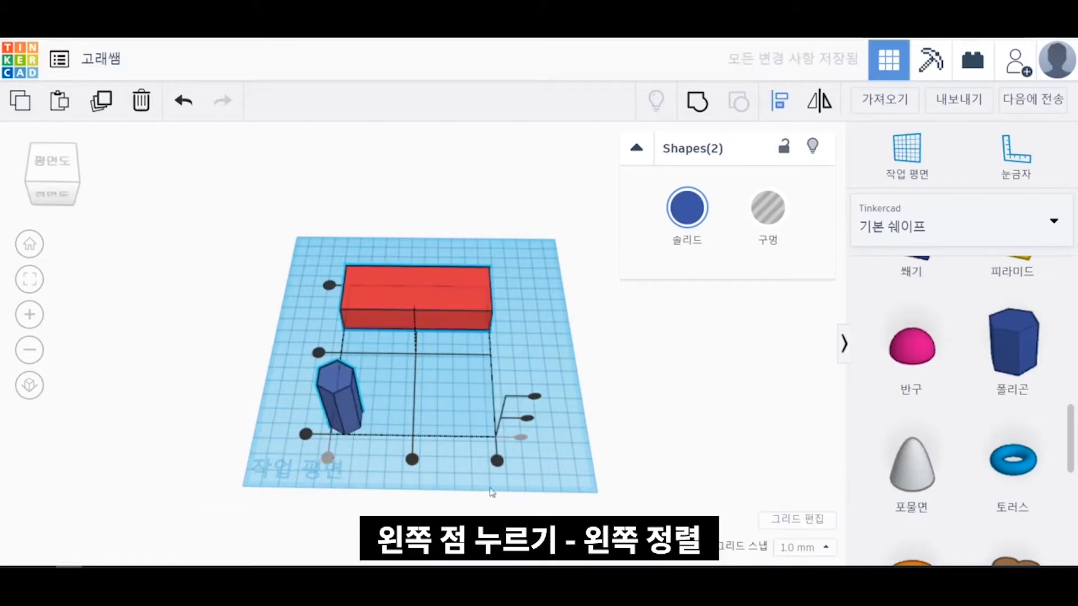
click(496, 460)
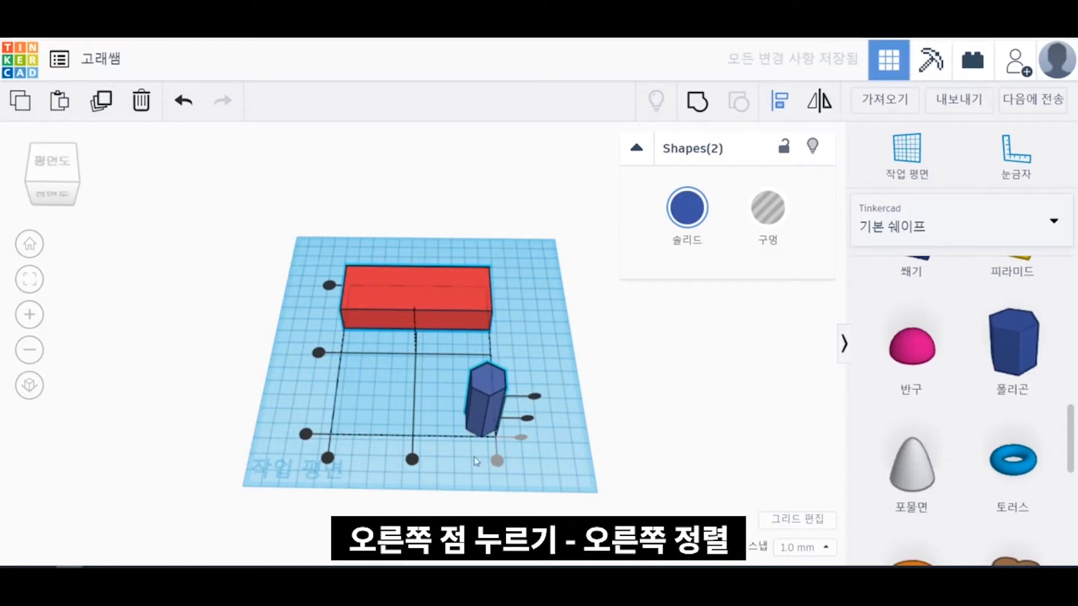
- Center-align the red box and the polygon both left-to-right and front-to-back, and deselect them
click(412, 460)
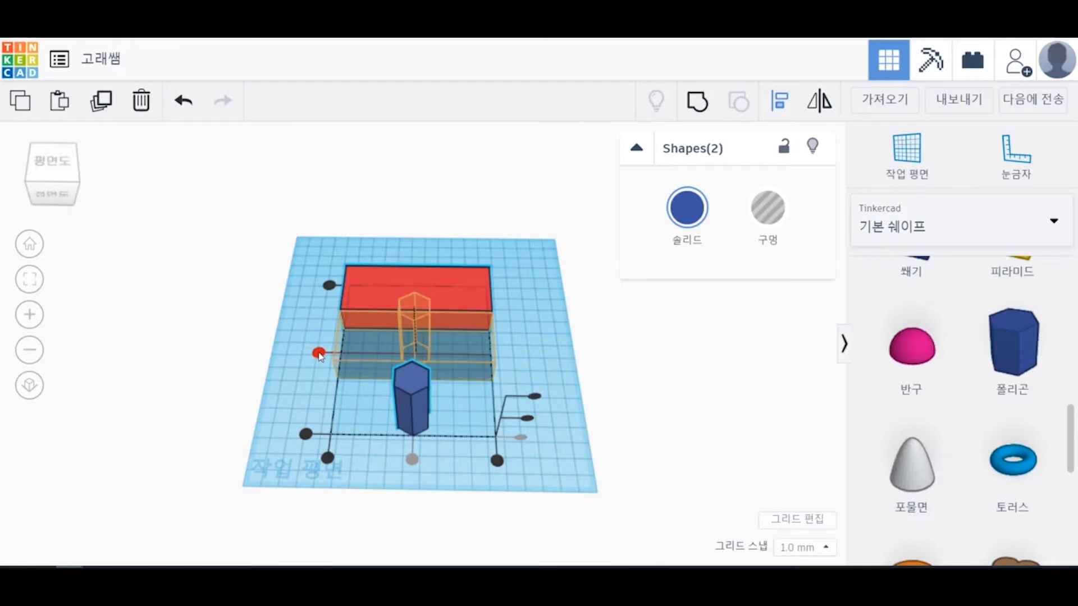
click(319, 355)
click(428, 451)
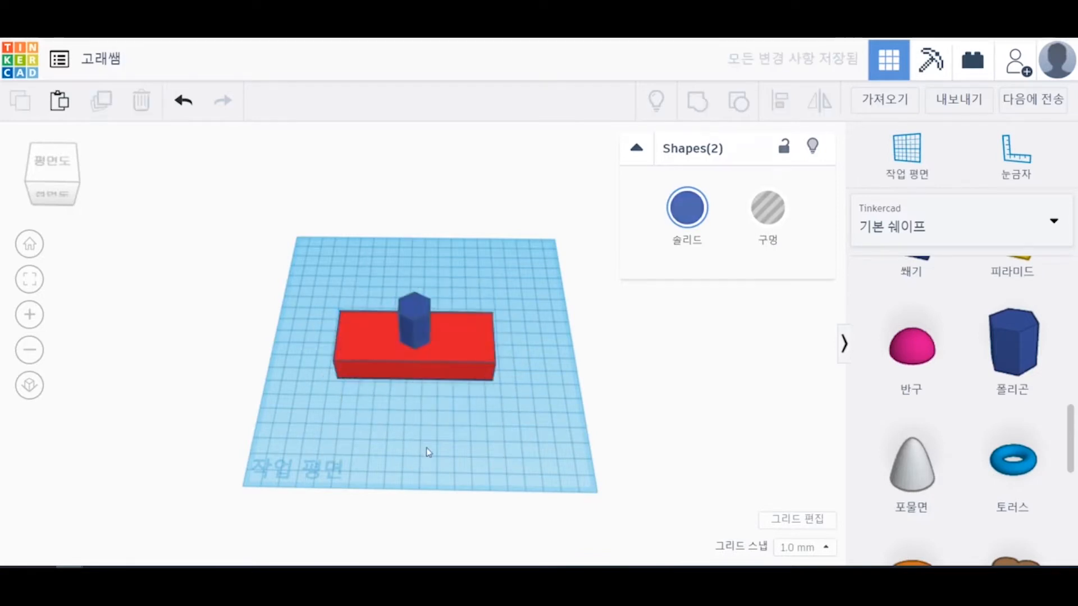
right_drag(481, 450, 415, 424)
scroll(399, 433, up, 3)
scroll(416, 423, down, 3)
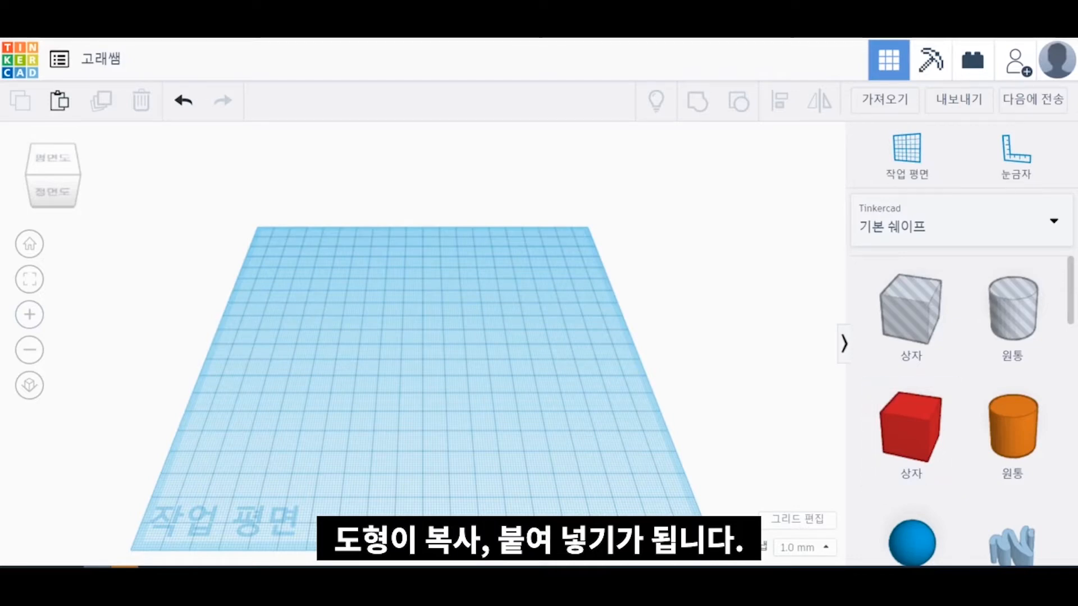
- Place a solid red box on the left half of the empty workplane
drag(911, 427, 312, 344)
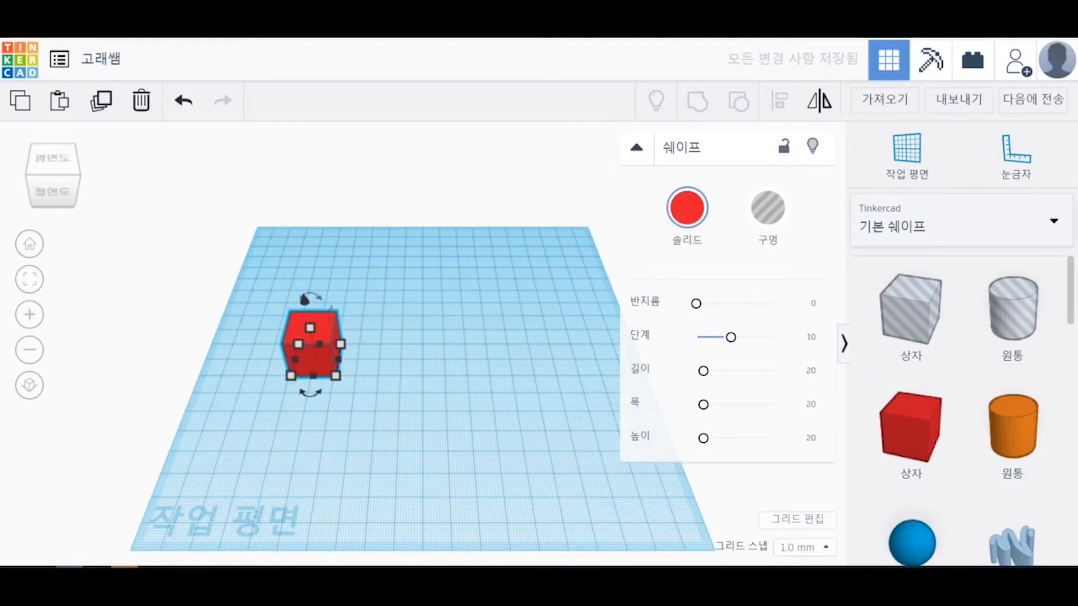
key(Escape)
- Paste a copy of the red box beside the original and delete that copy
click(312, 344)
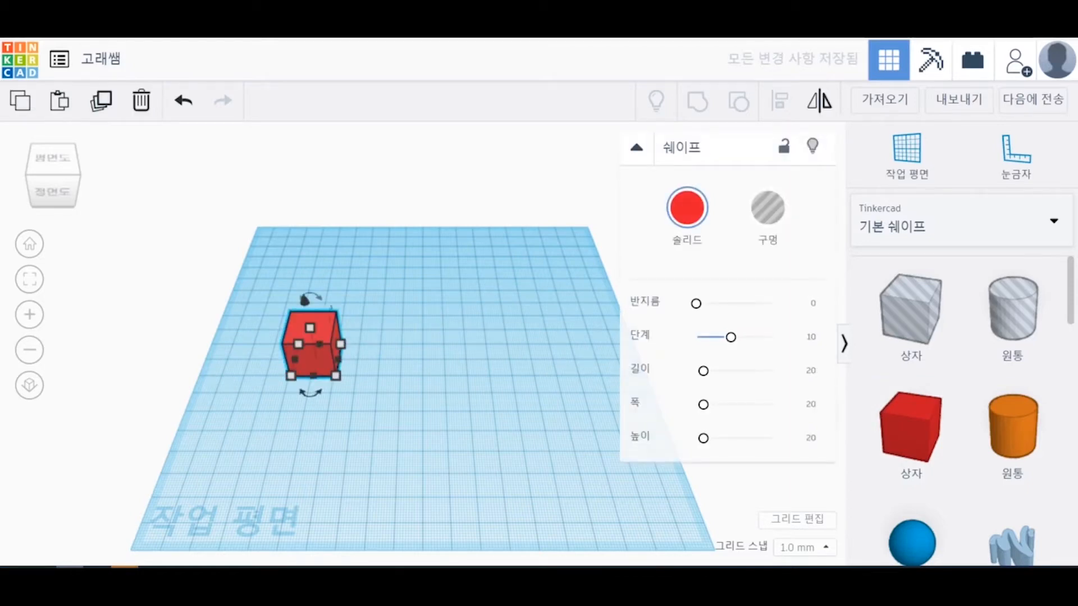
key(ctrl+v)
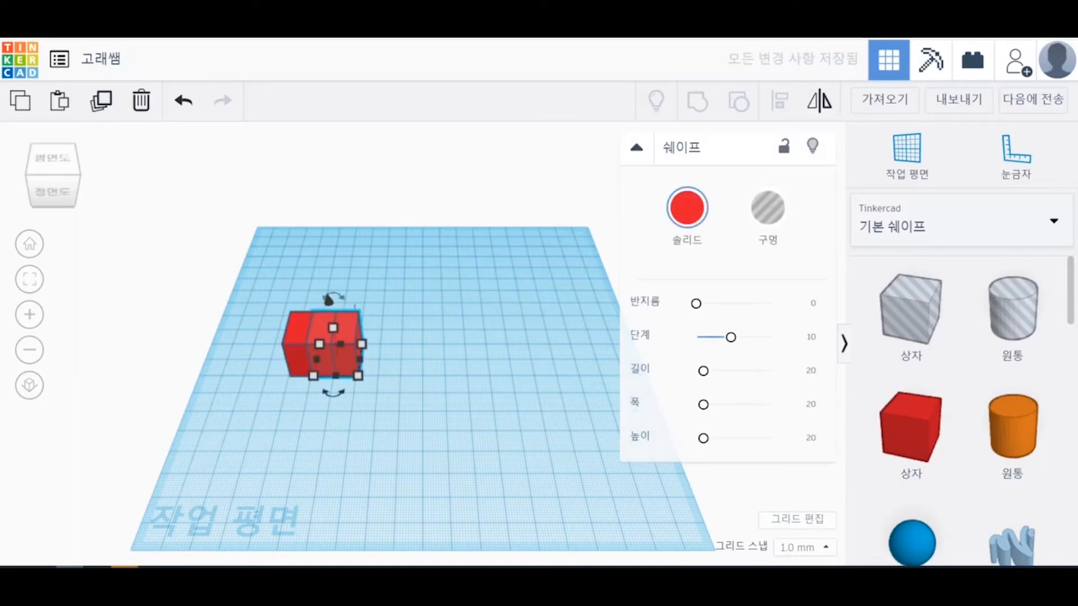
key(Delete)
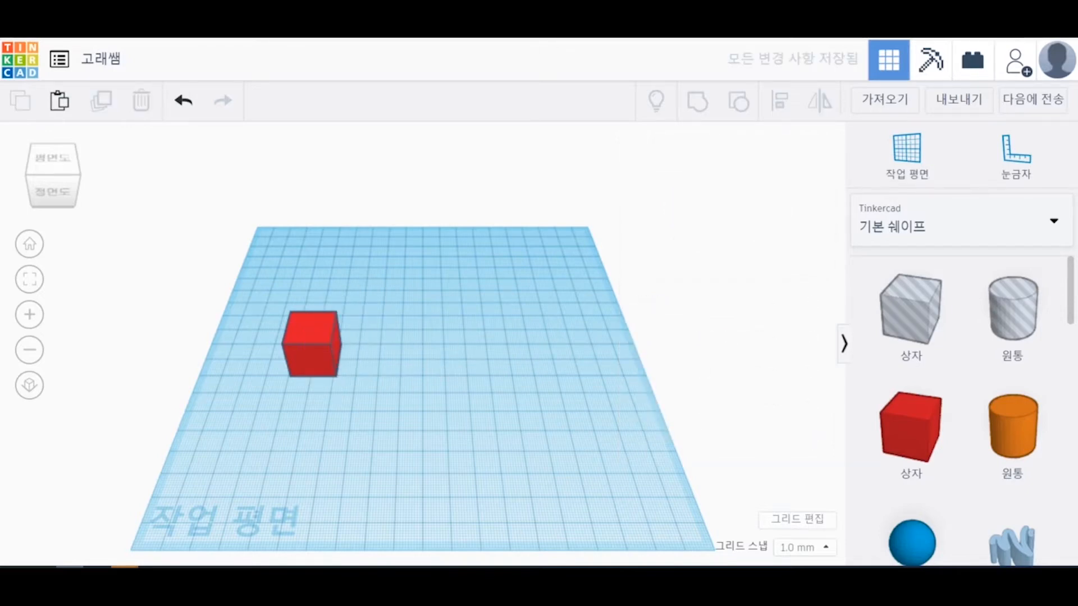
- Copy the red box and paste the duplicate beside the original
click(312, 349)
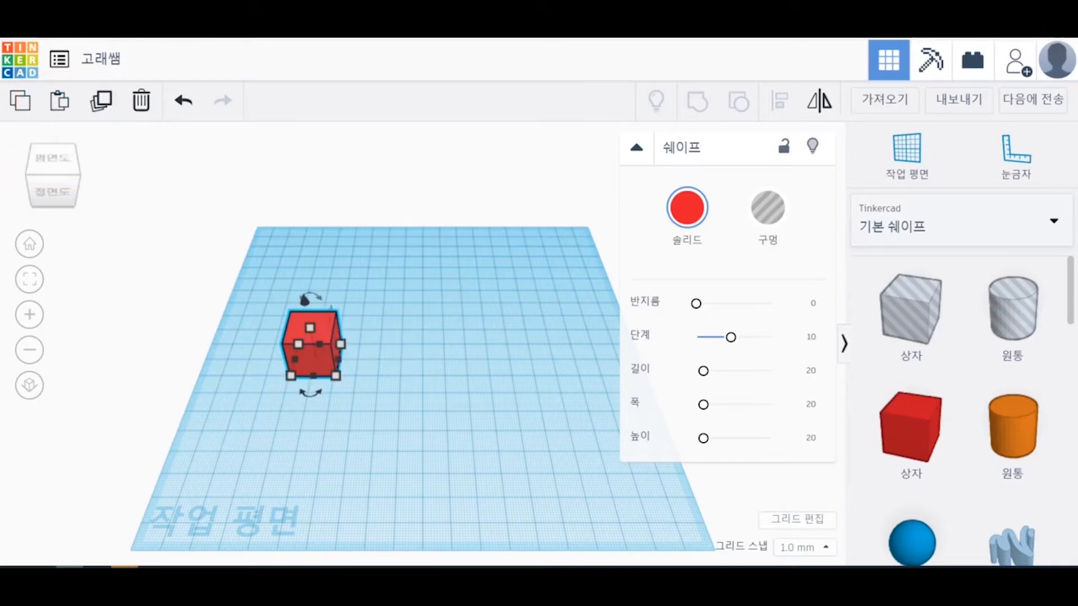
click(60, 101)
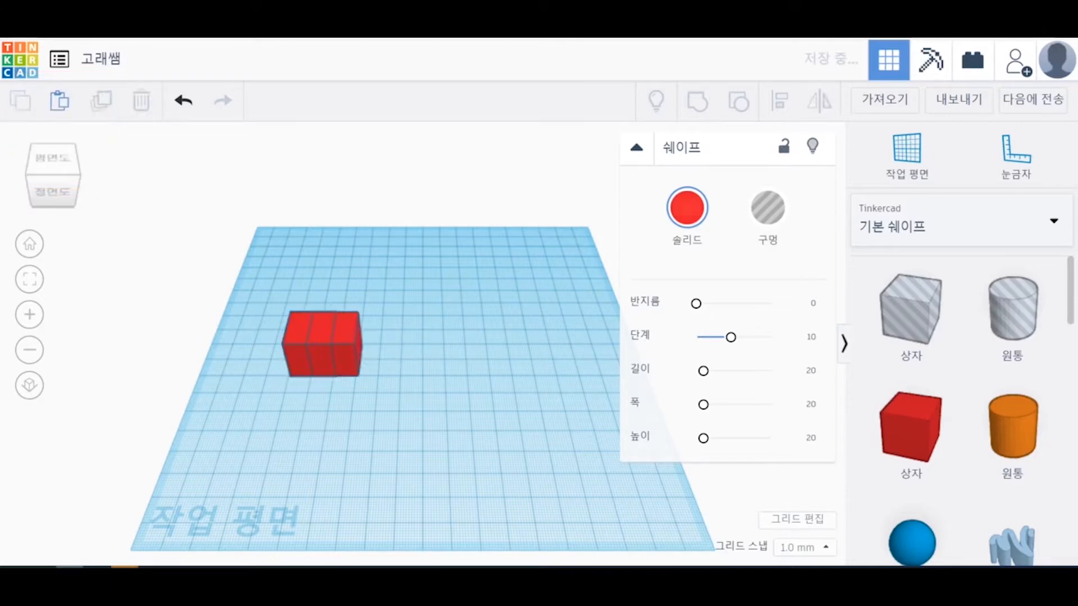
click(21, 101)
click(60, 102)
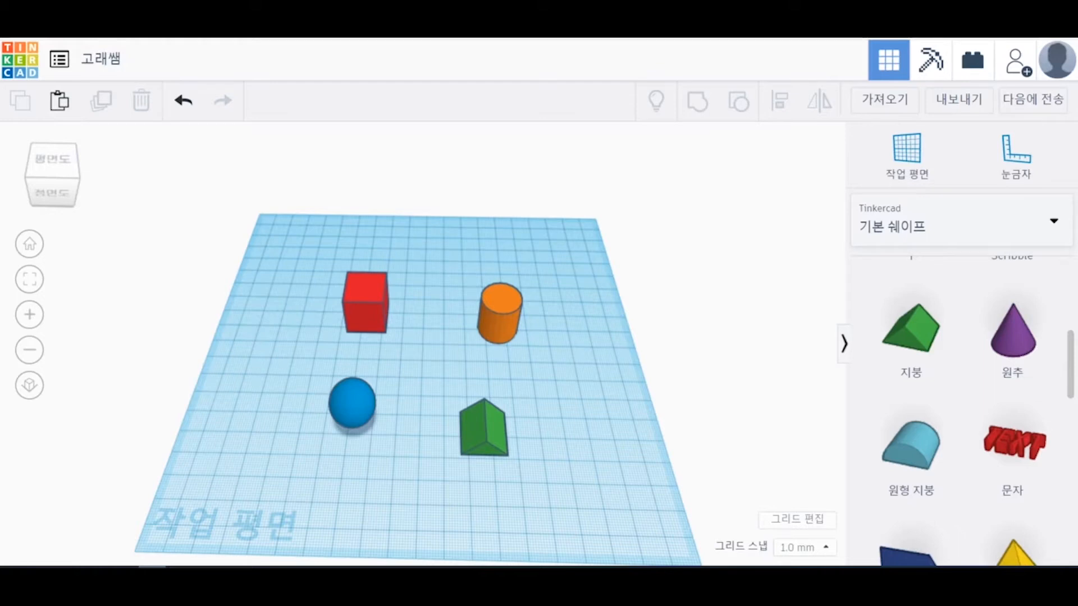
- Shift the red box, the orange cylinder and the blue sphere slightly on the workplane
click(366, 305)
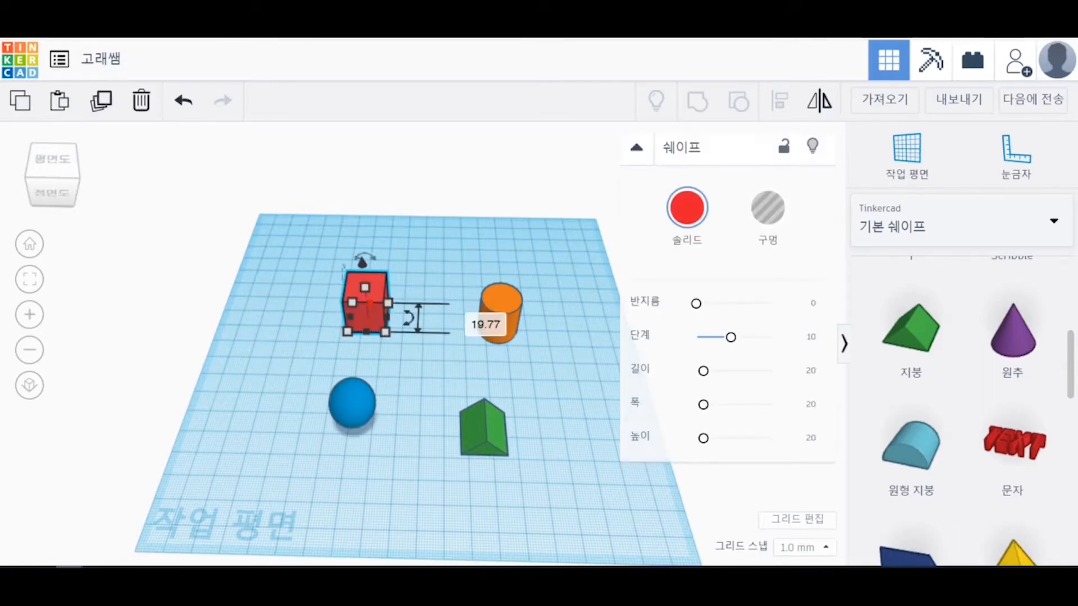
drag(365, 313, 361, 309)
click(499, 314)
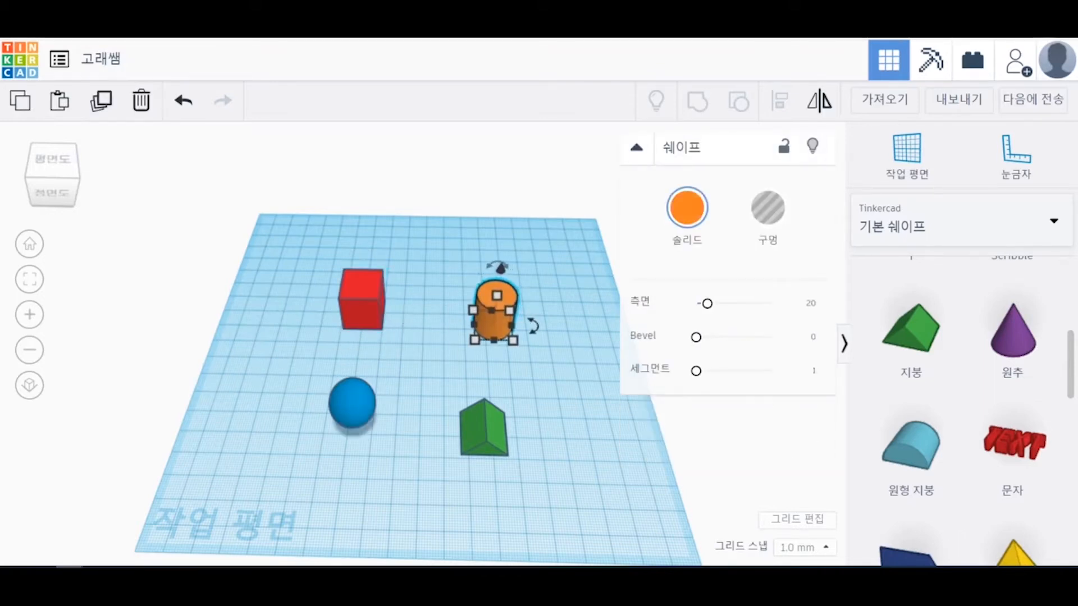
click(352, 403)
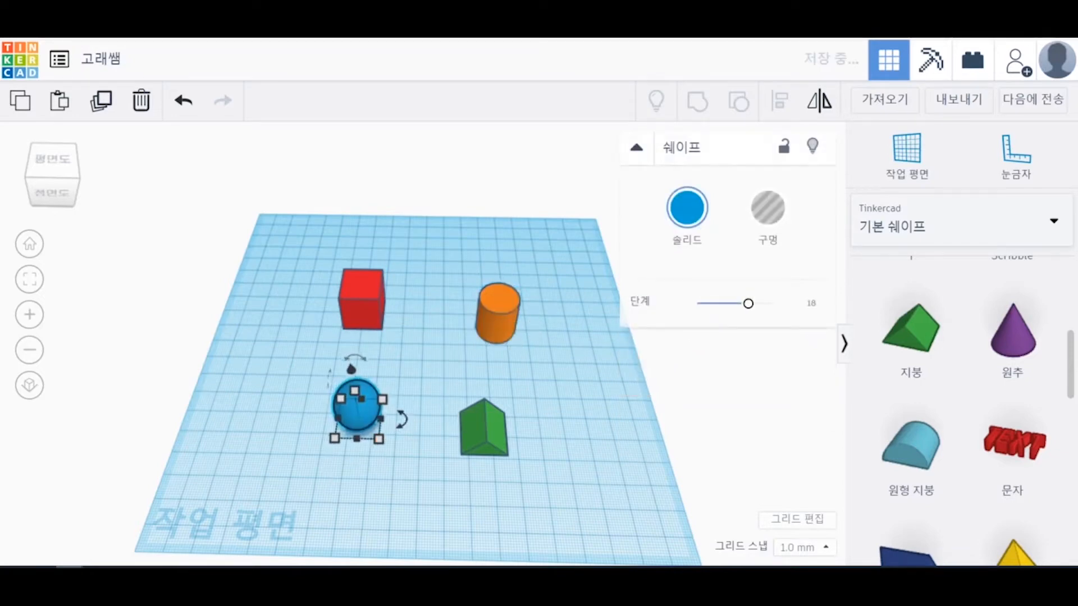
- Nudge the green roof slightly toward the back right of the workplane and deselect it
click(485, 420)
key(Up)
key(Right)
key(Right)
key(Up)
key(Up)
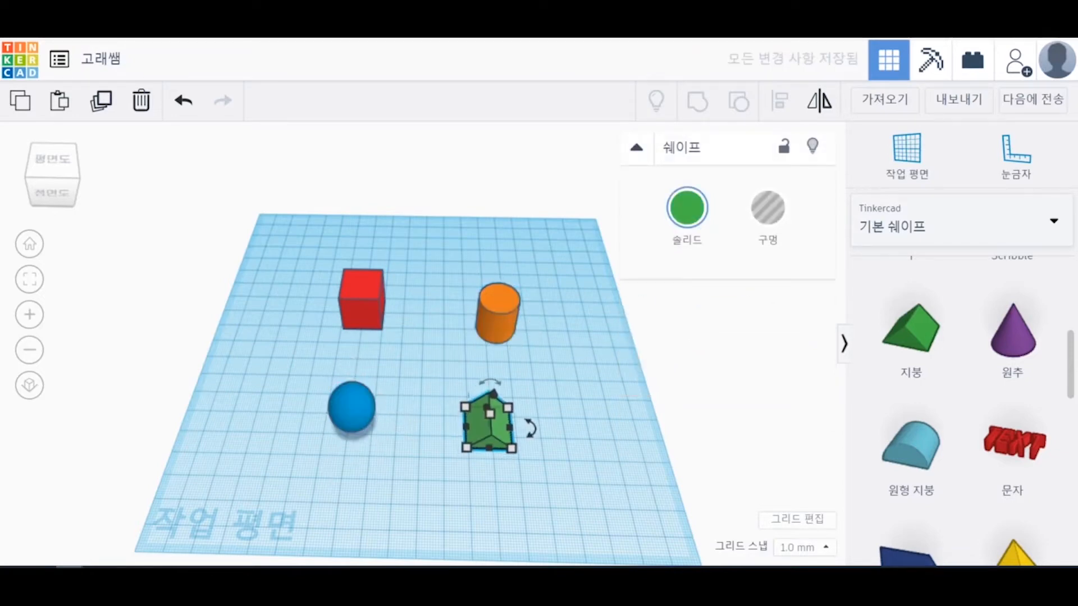
key(Left)
key(Left)
key(Down)
key(Right)
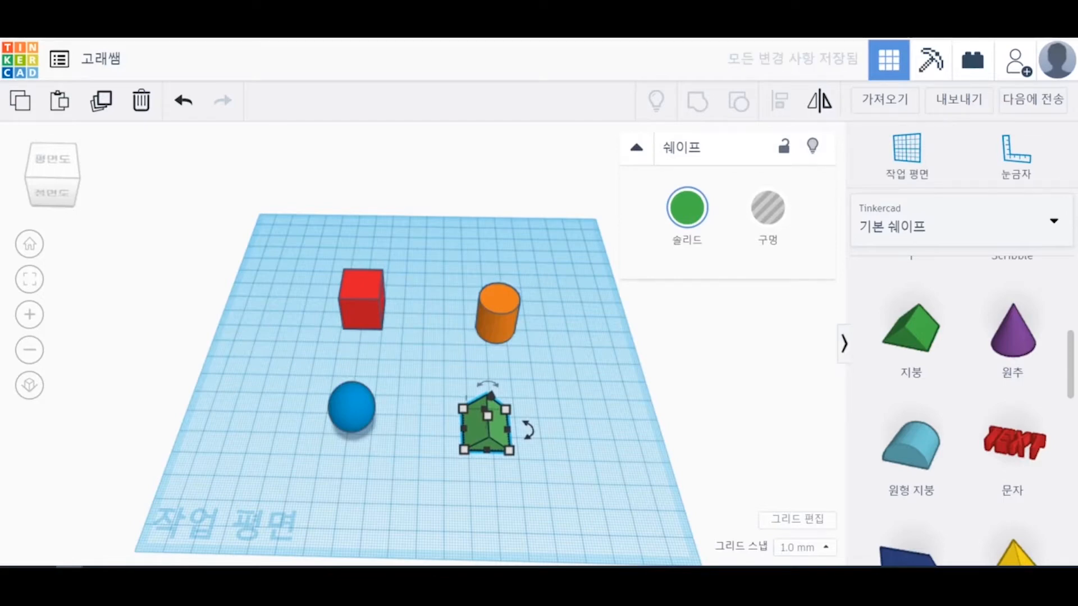
click(230, 332)
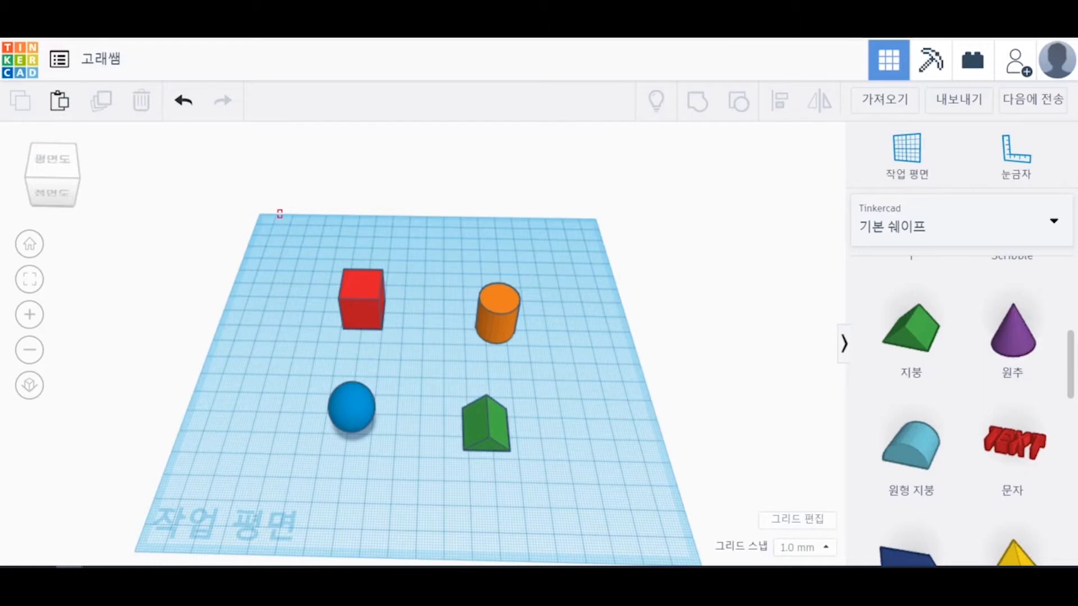
- Select the box, cylinder, sphere and roof together and combine them into one group
drag(278, 212, 589, 481)
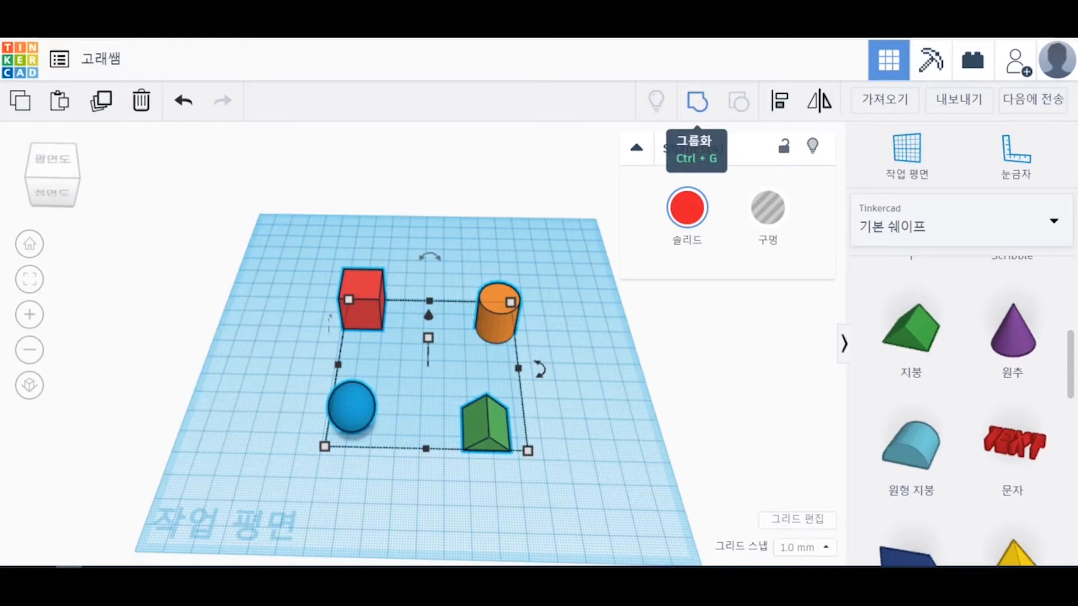
click(696, 101)
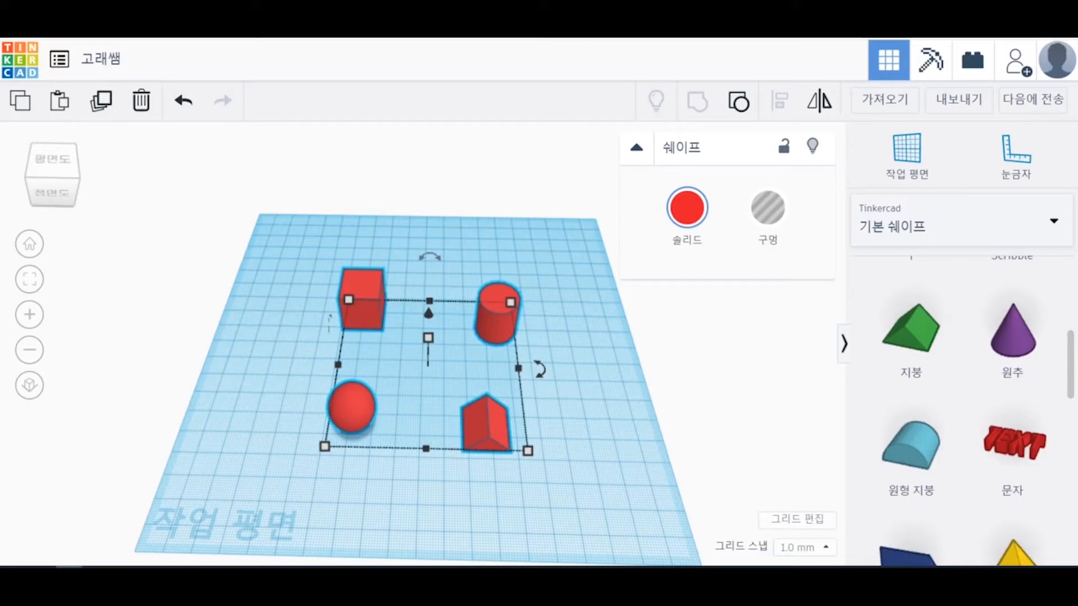
click(561, 337)
- Enable the multicolor (여러 색) option in the group's solid color settings
click(497, 323)
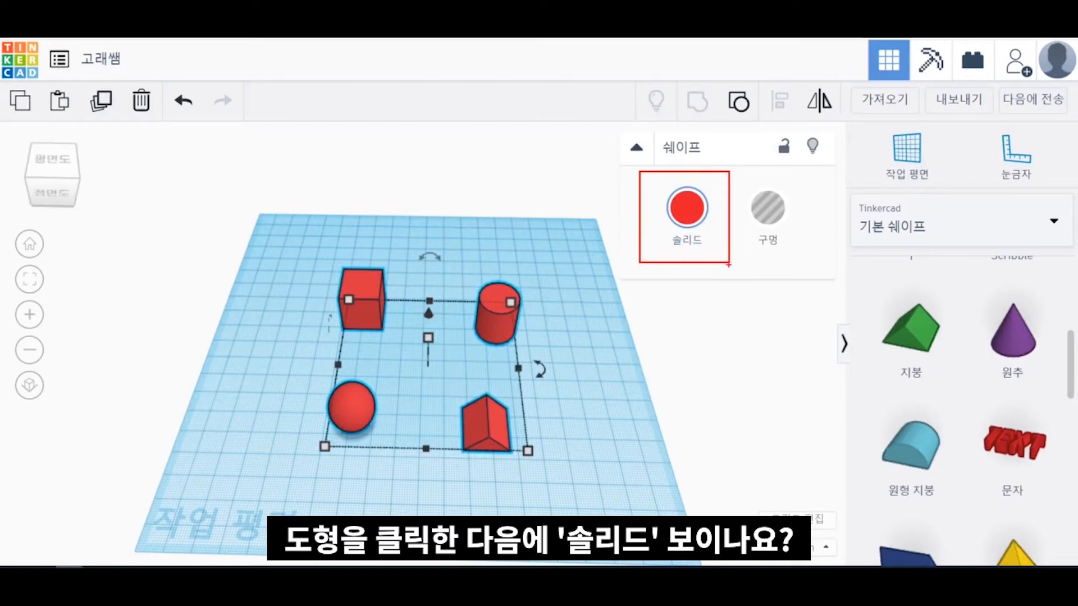
key(Escape)
click(688, 210)
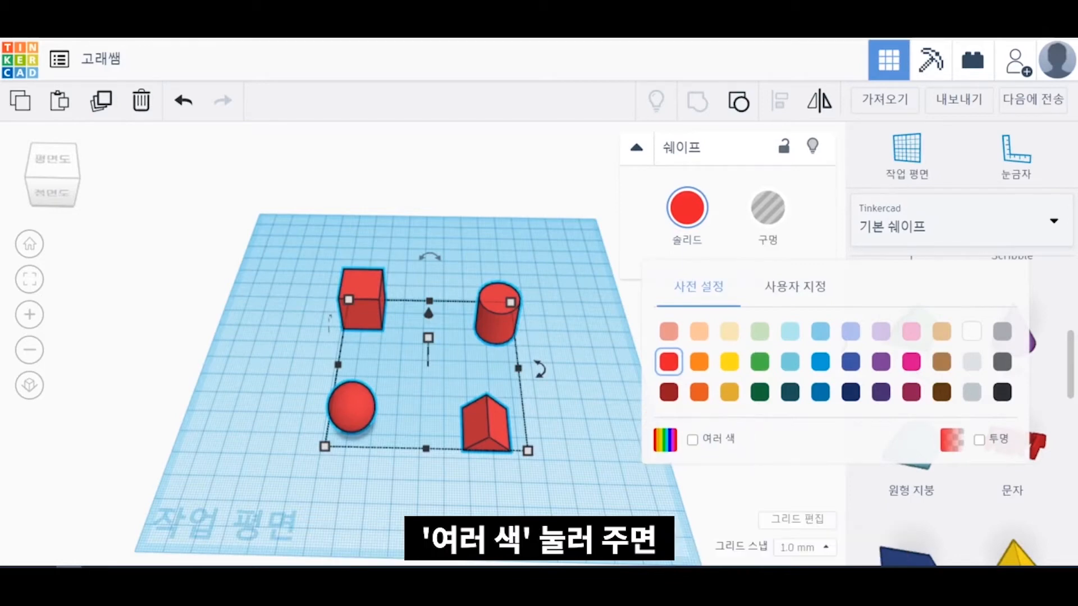
click(692, 440)
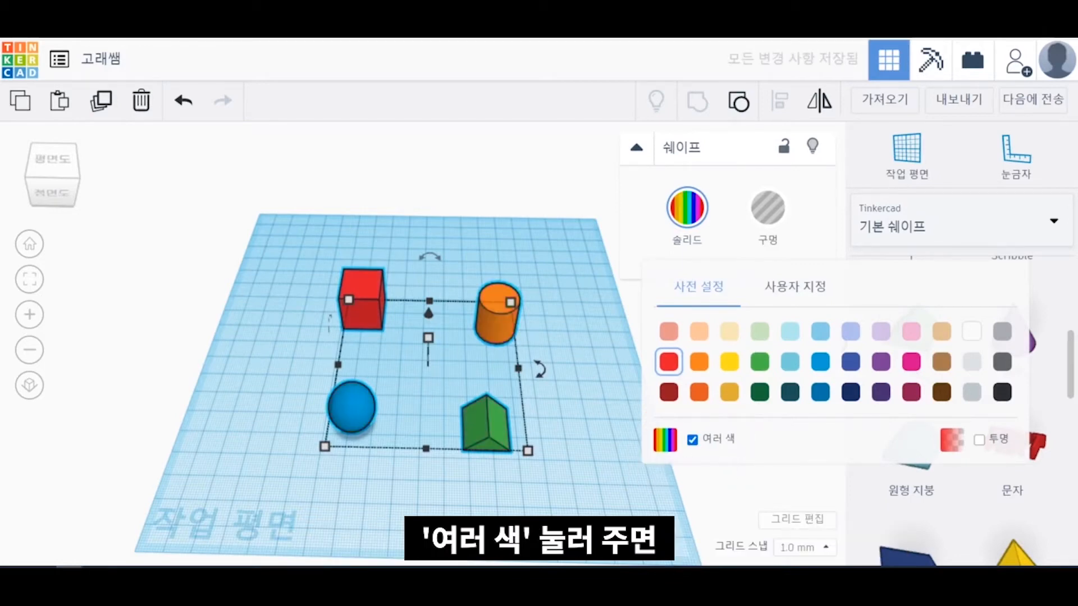
- Ungroup the multicolored group into its separate box, cylinder, sphere and roof, and clear the selection
key(Escape)
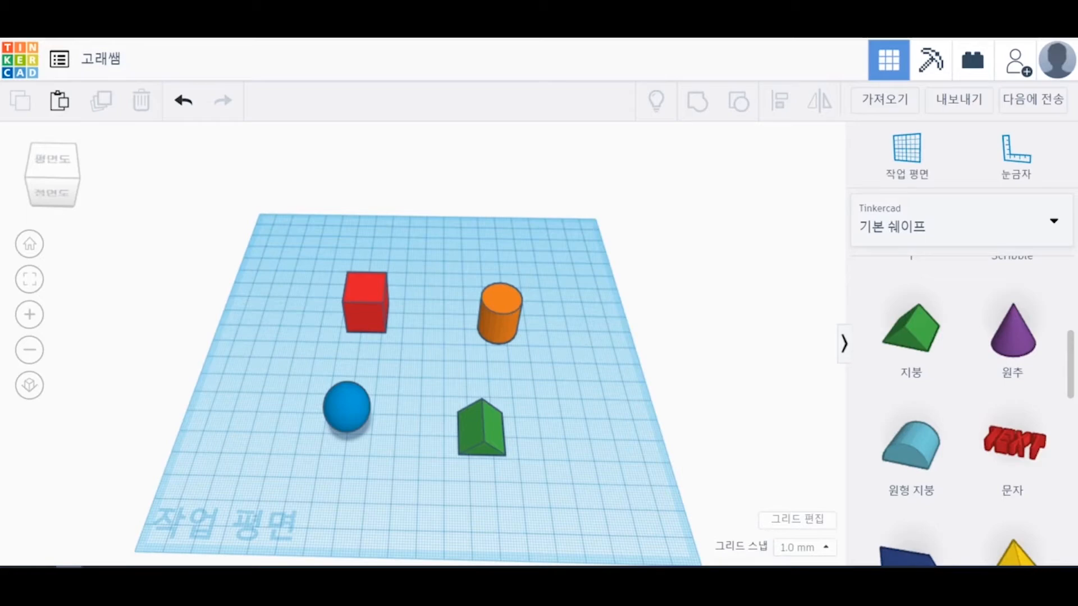
drag(234, 241, 635, 534)
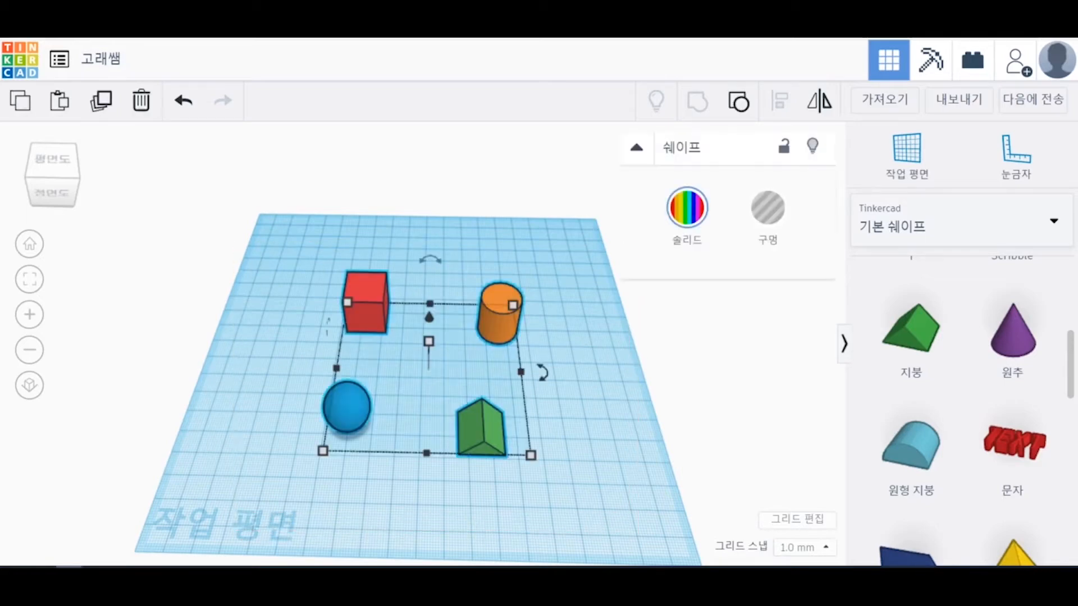
key(Escape)
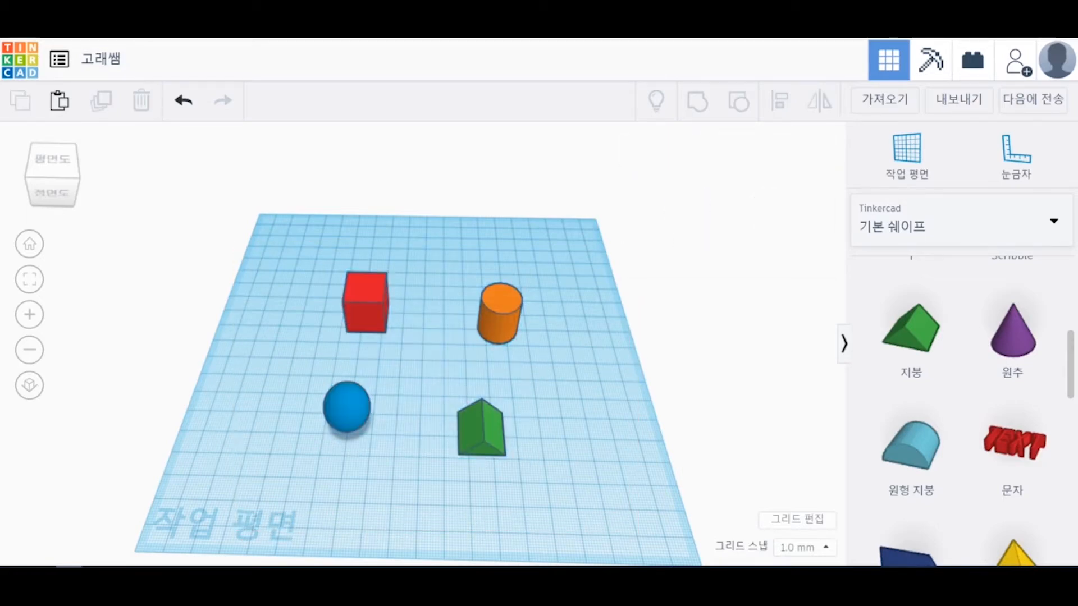
drag(253, 228, 578, 491)
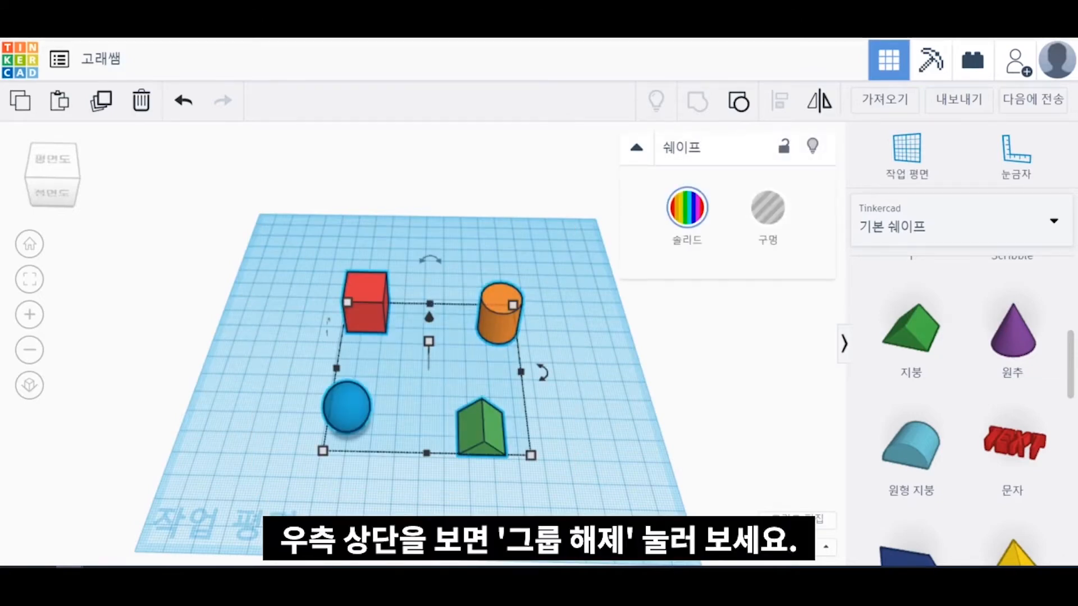
key(Escape)
drag(253, 217, 514, 480)
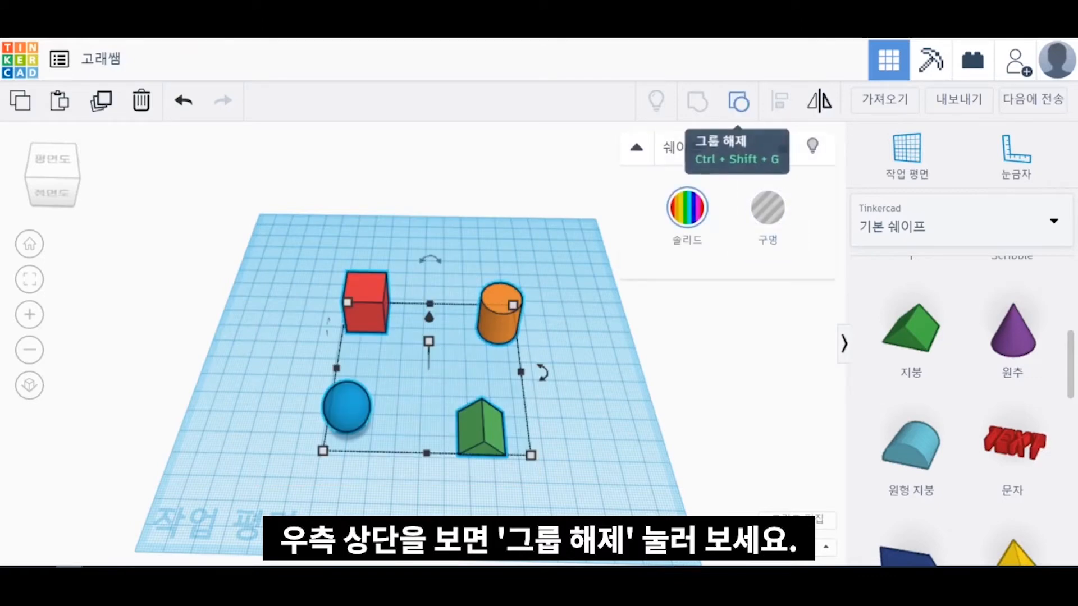
ctrl+drag(675, 70, 796, 179)
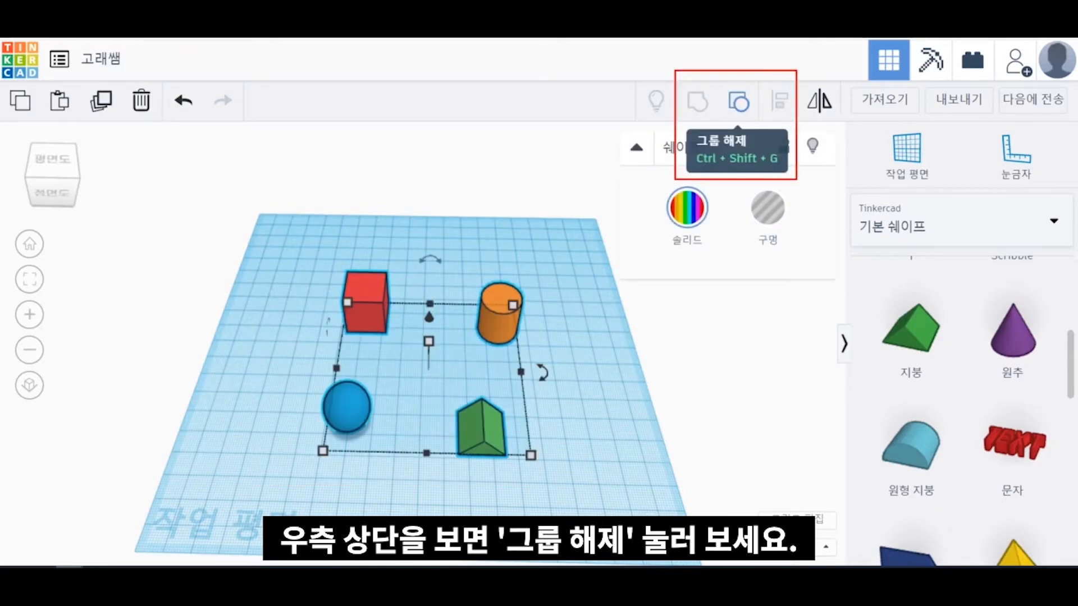
key(Escape)
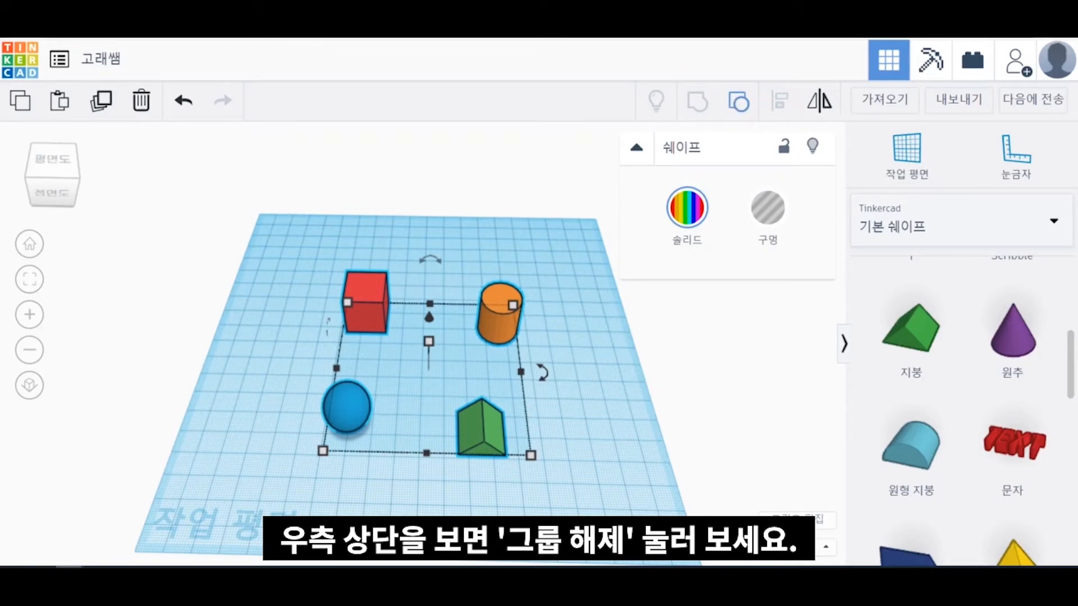
click(738, 102)
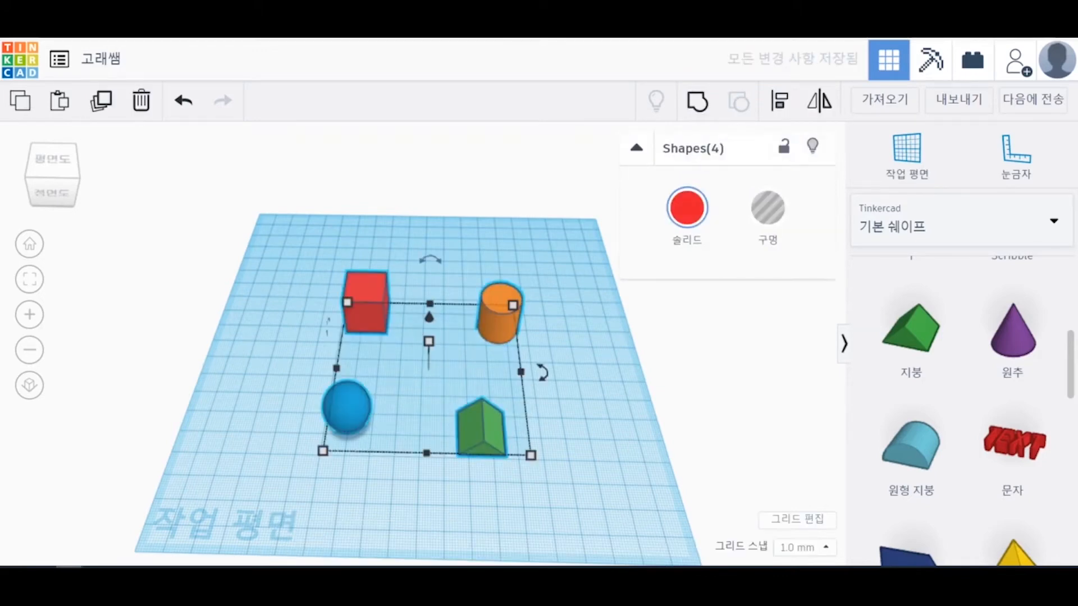
click(428, 355)
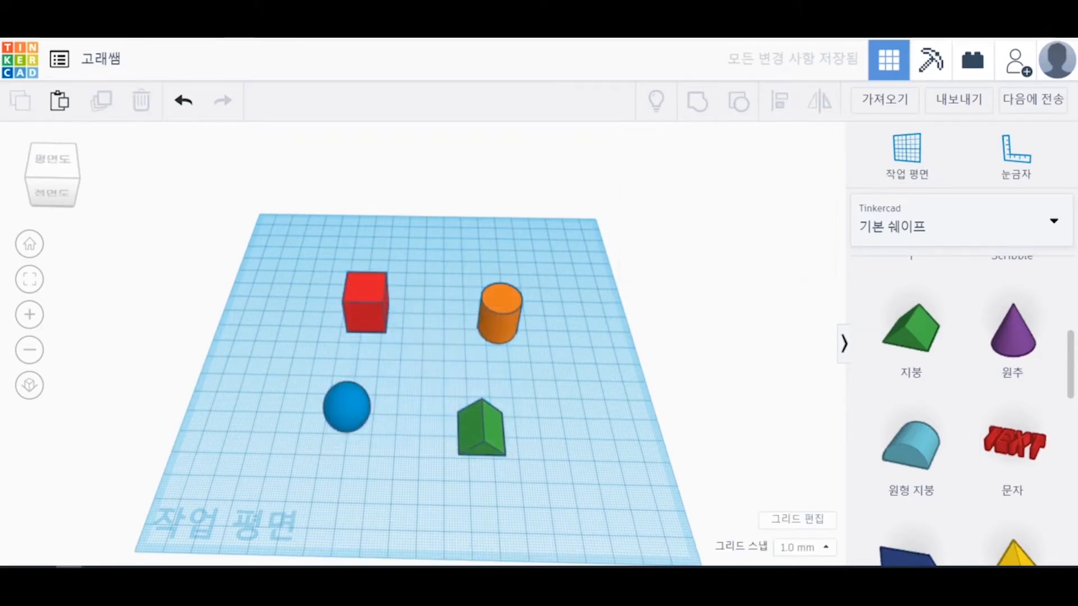
- Select the ungrouped shapes individually, shifting the green roof and the blue sphere slightly on the workplane
click(365, 303)
click(500, 314)
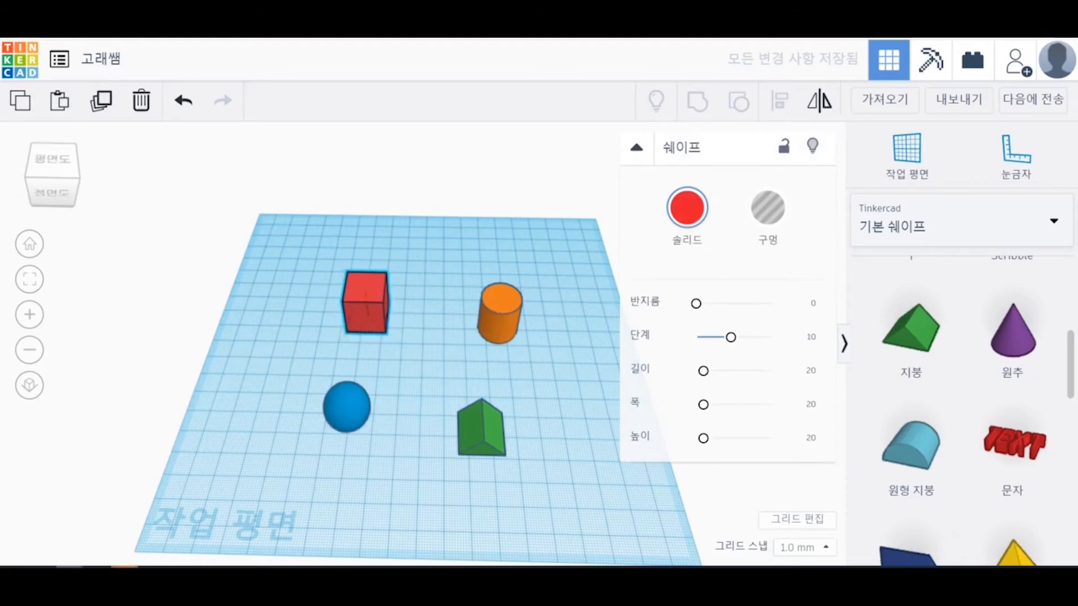
click(482, 429)
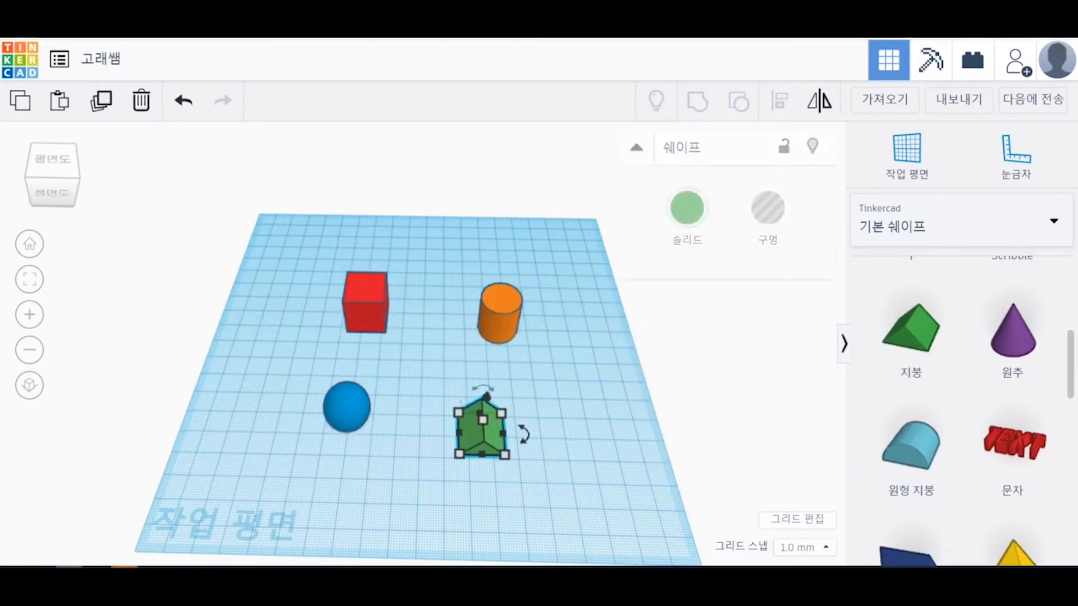
click(346, 406)
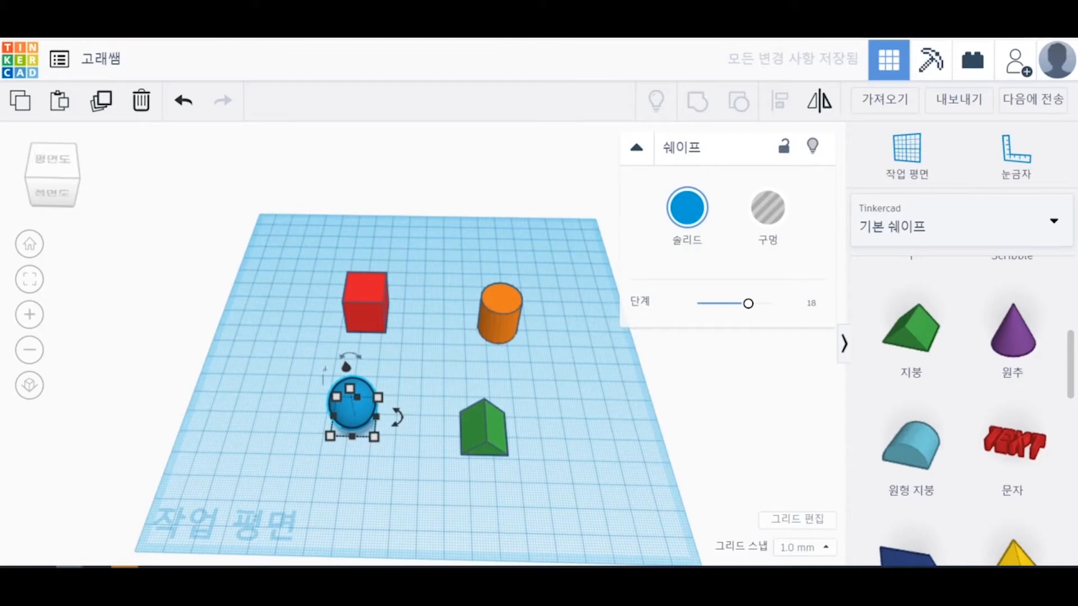
key(Escape)
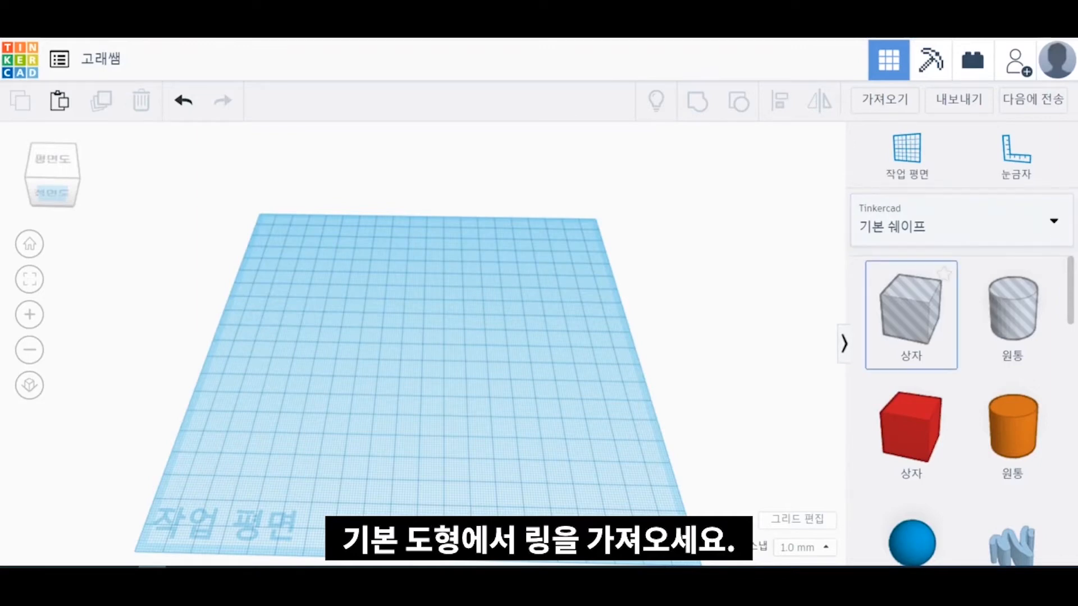
- Place a ring (링) from the basic shapes on the left half of the empty workplane
scroll(911, 308, down, 1)
scroll(912, 337, down, 15)
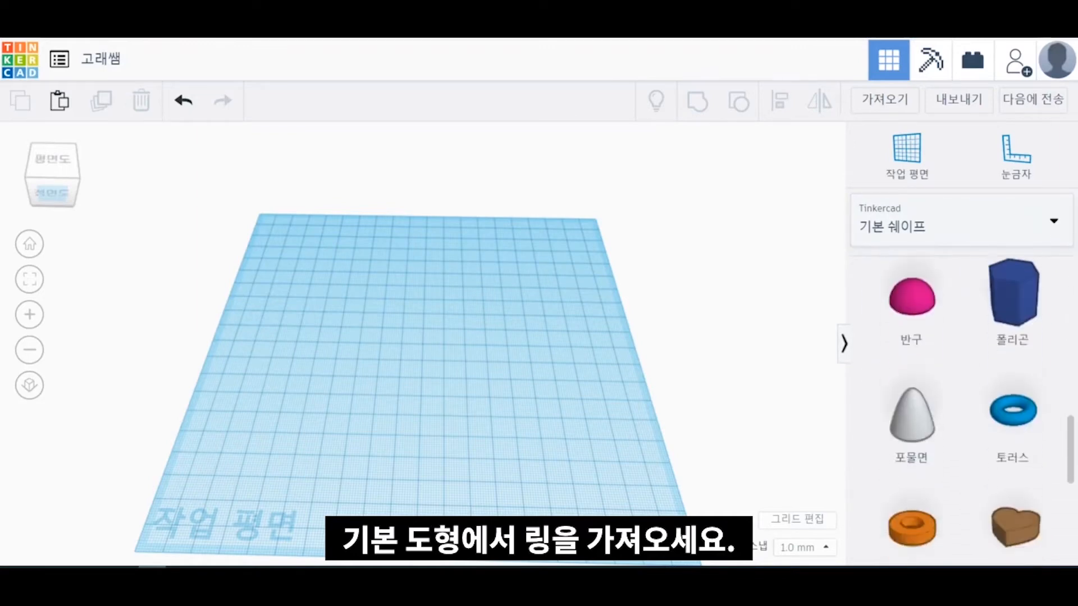
scroll(911, 337, down, 2)
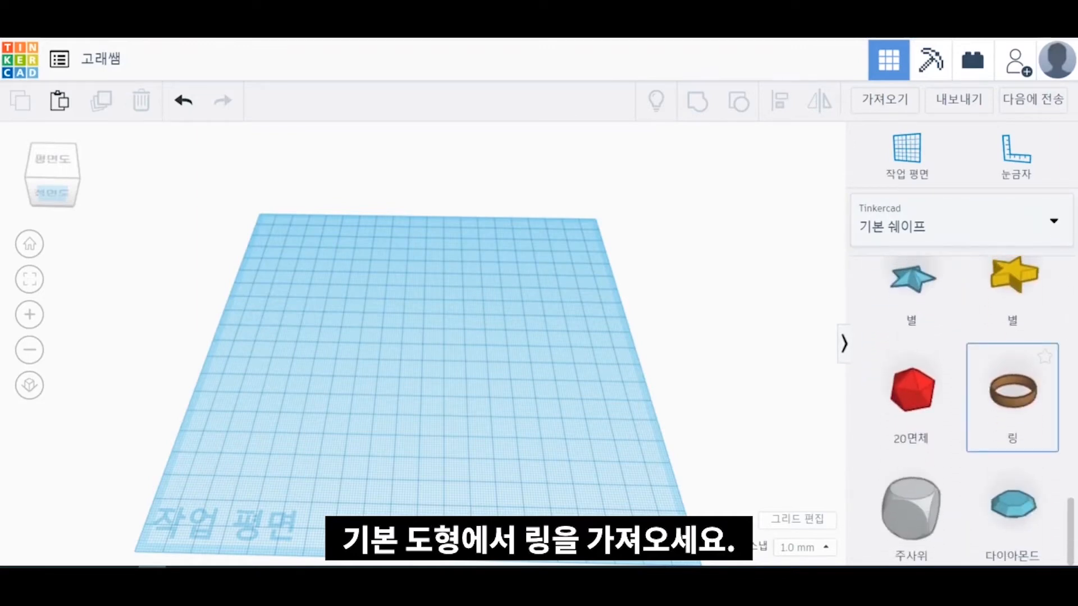
drag(1012, 392, 301, 356)
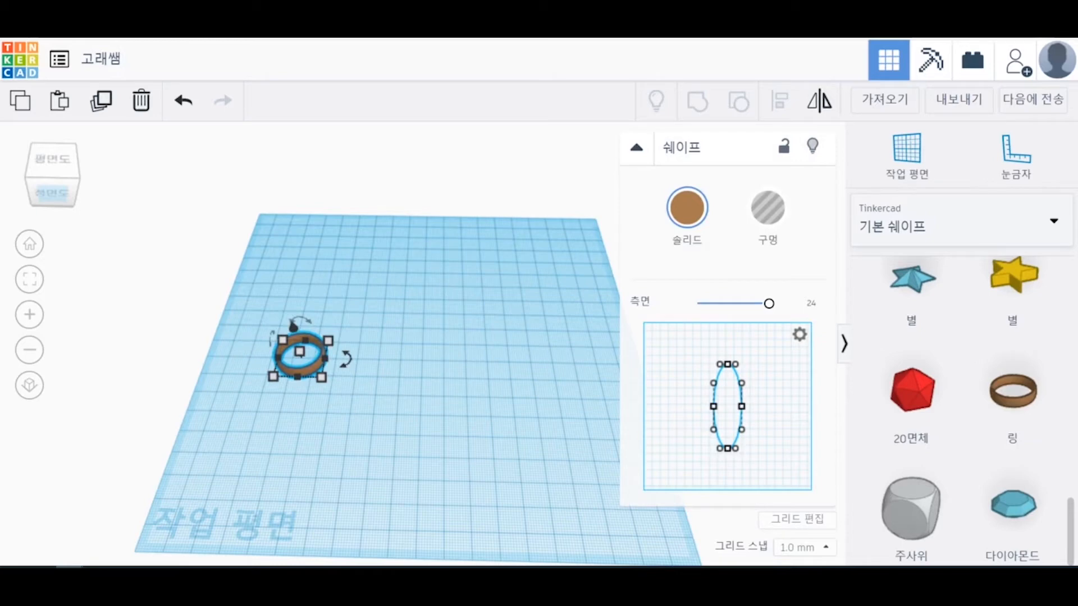
key(Escape)
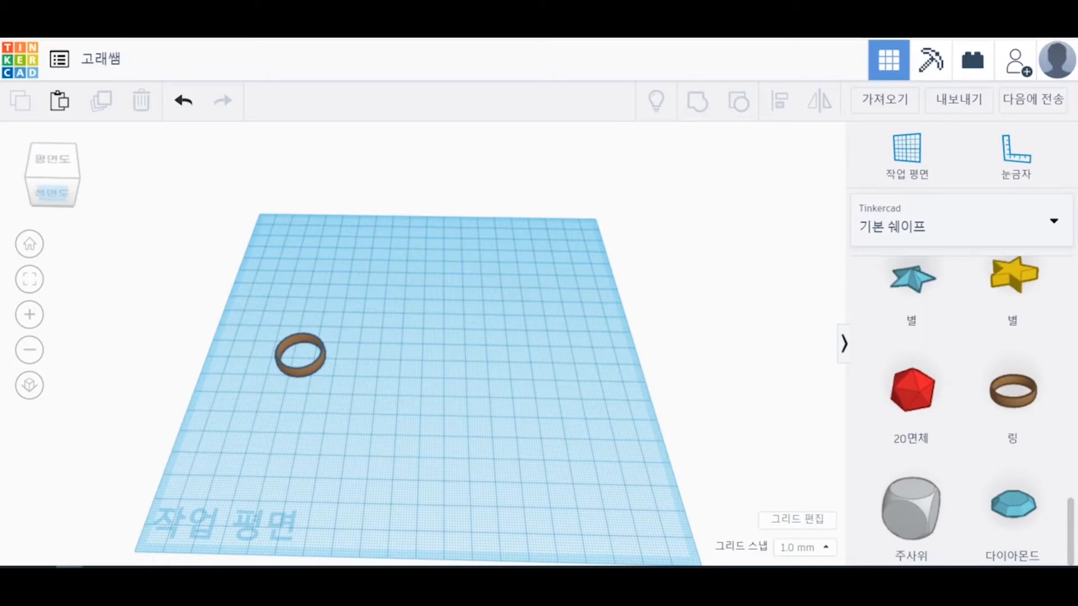
- Copy the ring and paste two copies of it, each offset toward the right
click(301, 355)
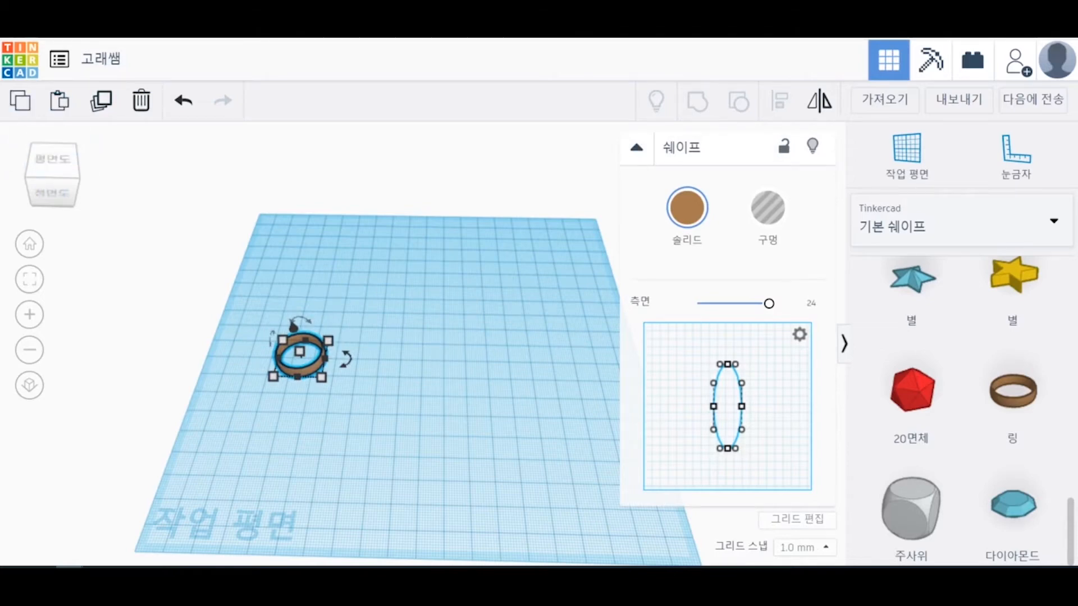
click(255, 315)
click(301, 371)
click(305, 339)
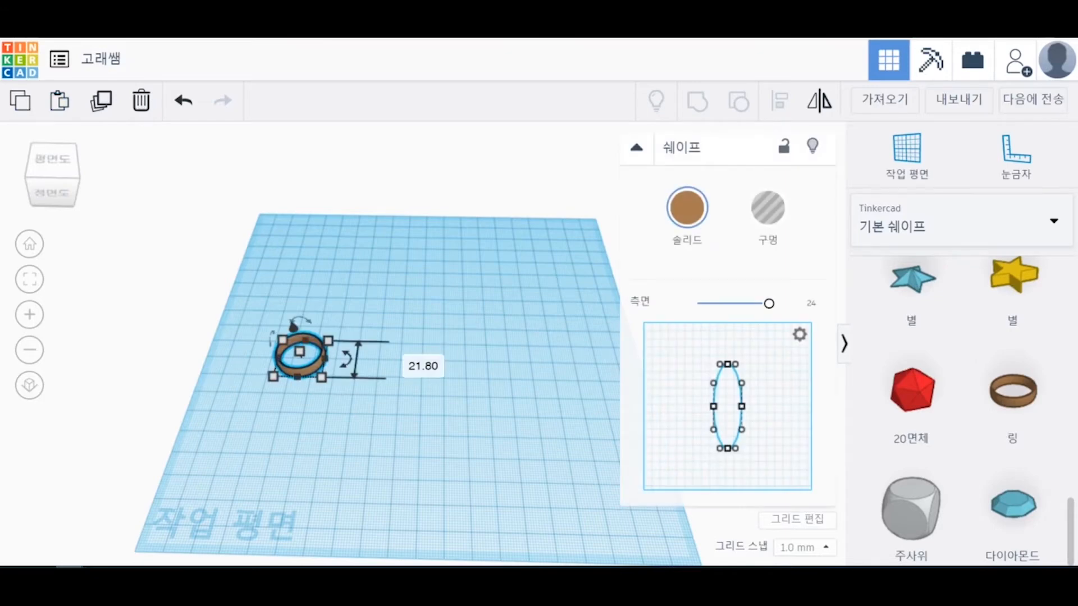
key(ctrl+v)
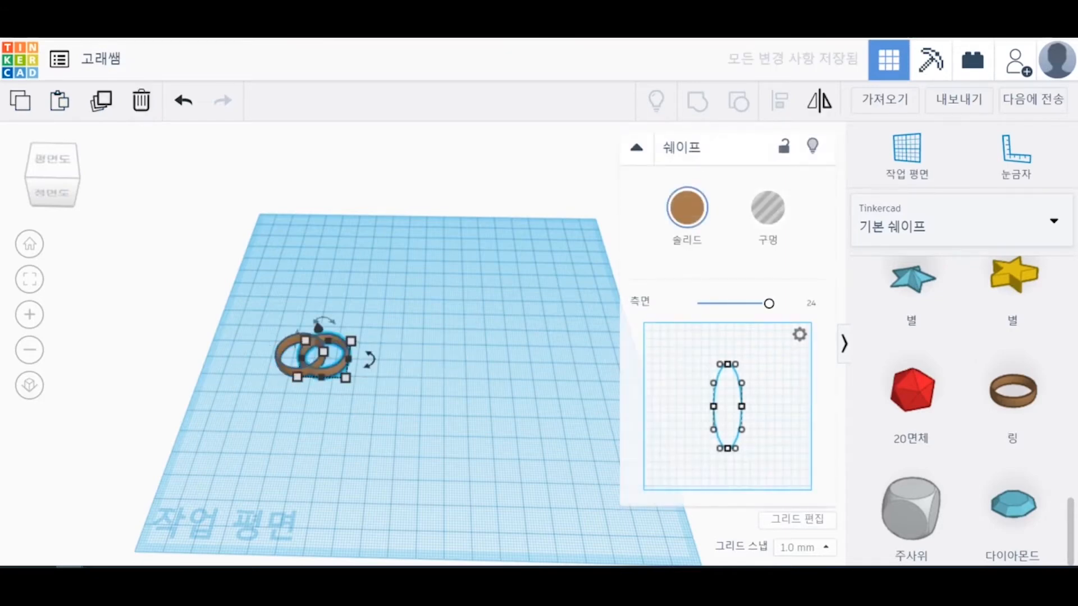
key(ctrl+v)
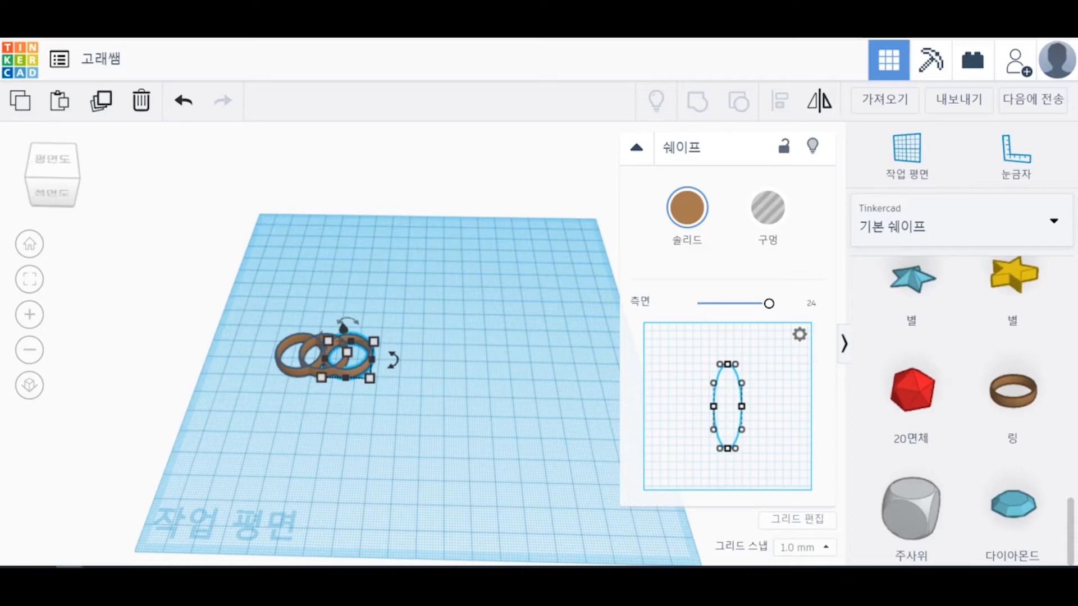
- Move the last pasted ring straight to the right, well clear of the two overlapping rings
key(Right)
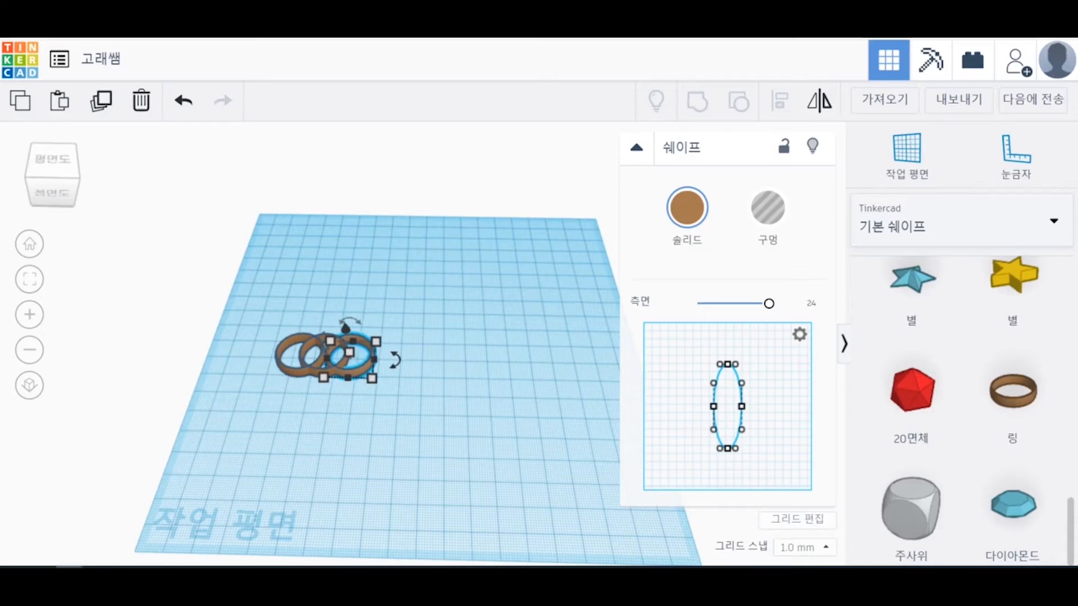
key(Right)
key(Right)
key(Right)
key(Right)
key(Right)
key(Right)
key(Right)
key(Right)
key(Right)
key(Right)
key(Right)
key(Right)
key(Right)
key(Right)
key(Right)
key(Right)
key(Right)
key(Right)
key(Right)
key(Right)
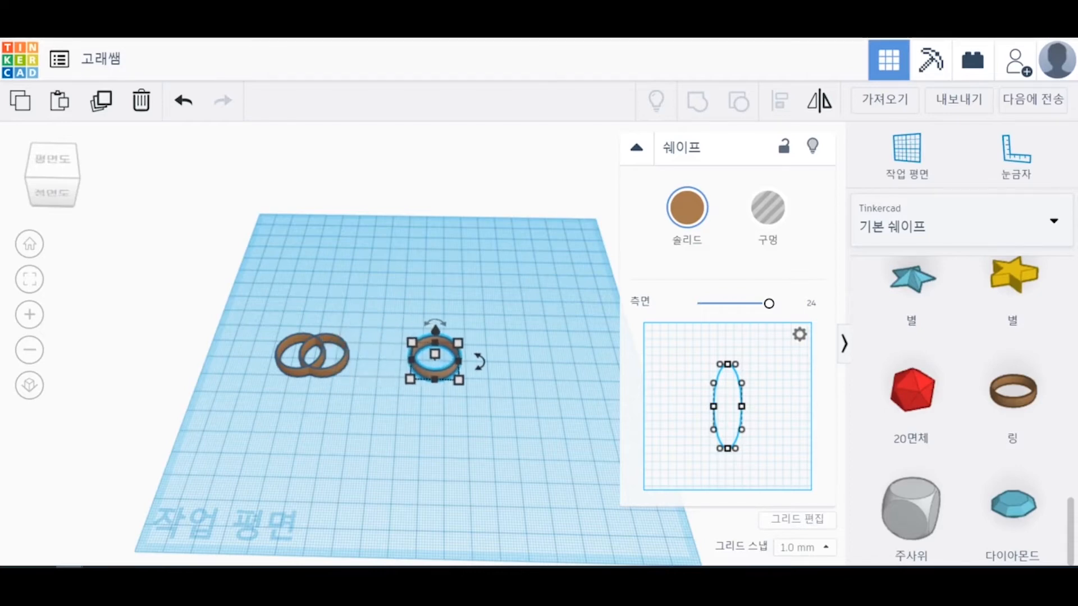
key(Left)
key(Left)
- Move the other pasted ring right to sit midway between the two outer rings, and deselect it
click(337, 367)
key(Right)
key(Right)
key(Right)
key(Right)
key(Right)
key(Right)
key(Right)
key(Right)
key(Right)
key(Right)
key(Right)
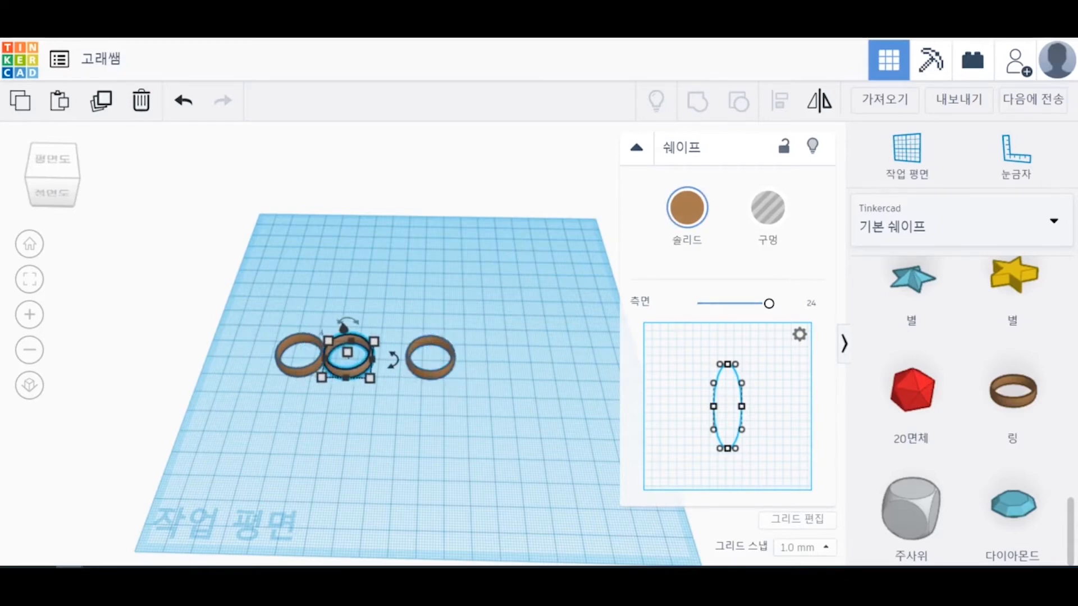
key(Right)
key(Right)
key(Right)
key(Right)
key(Right)
key(Escape)
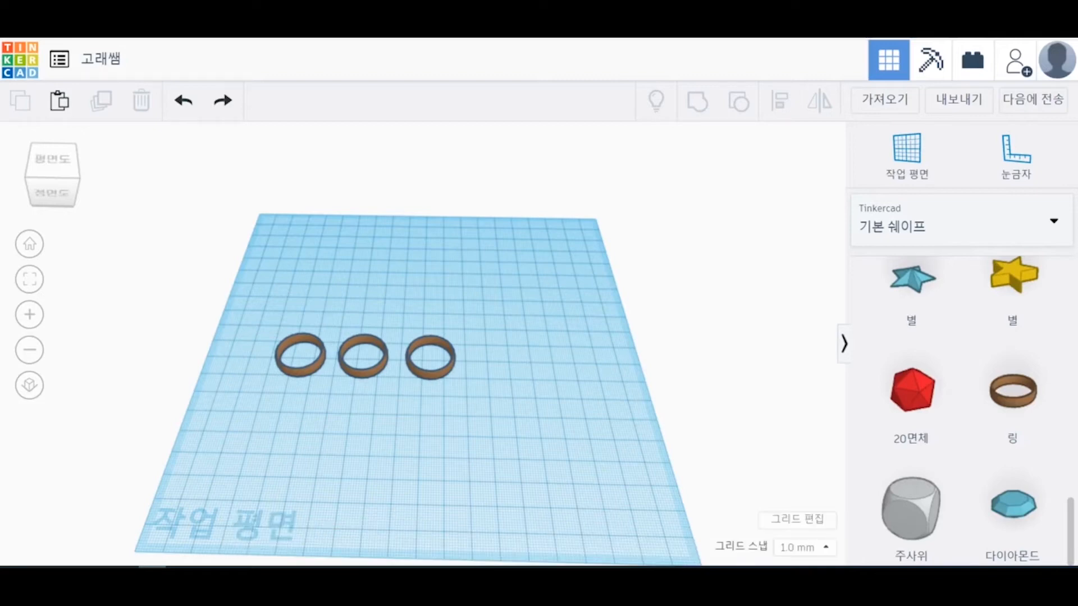
- Delete the two pasted rings, keeping only the original ring
drag(344, 294, 491, 446)
key(Delete)
- Duplicate the ring, move the duplicate straight right until clearly separated, and repeat the duplication for a third ring at equal spacing
drag(239, 301, 329, 381)
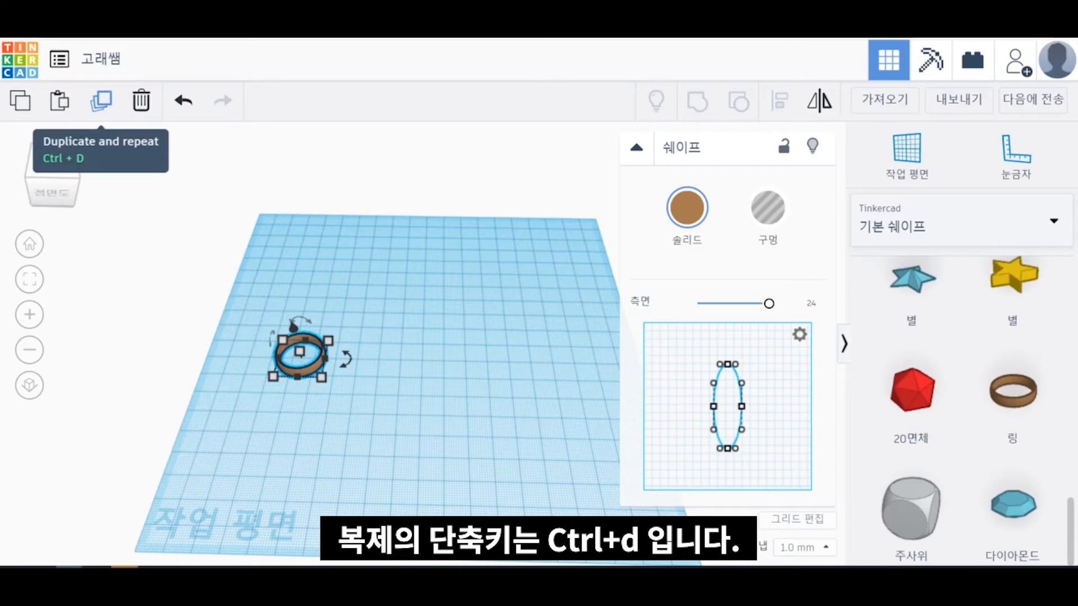
click(101, 101)
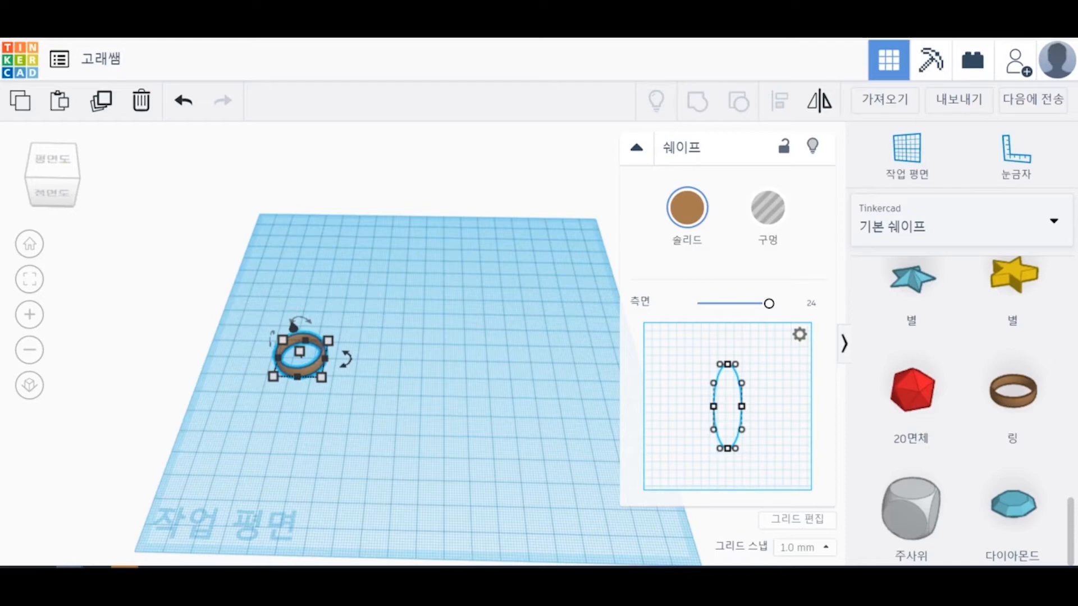
key(ctrl+d)
key(Right)
key(Right)
key(Right)
key(Right)
key(Right)
key(Right)
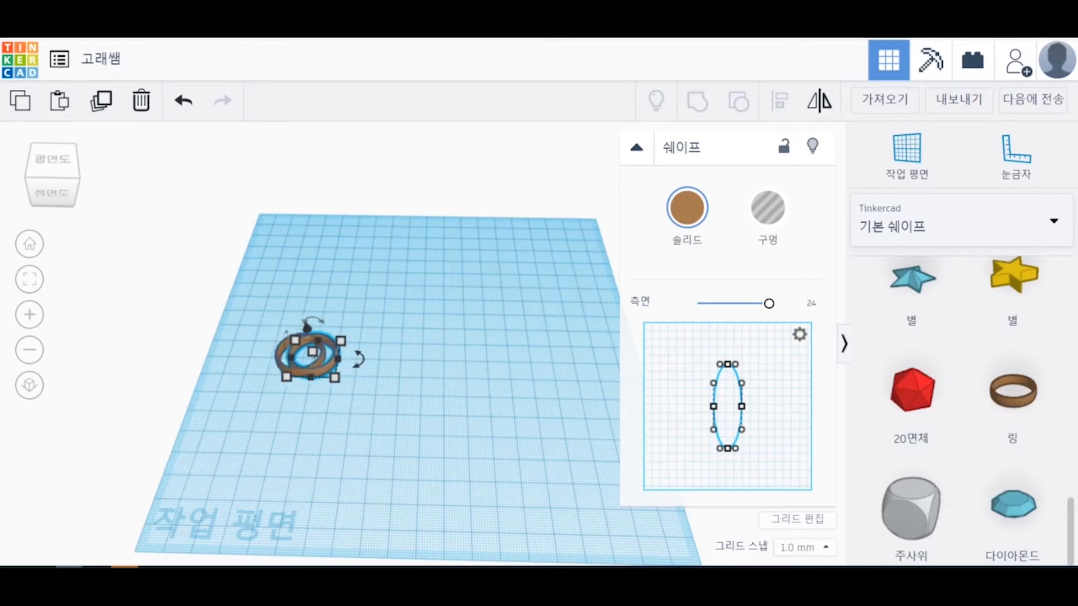
key(Right)
key(Right)
key(Right)
key(Right)
key(Right)
key(Right)
key(Right)
key(Right)
key(Right)
key(Right)
key(Right)
key(Right)
key(Right)
key(Right)
key(Right)
key(Right)
key(Right)
key(Right)
key(Right)
key(Right)
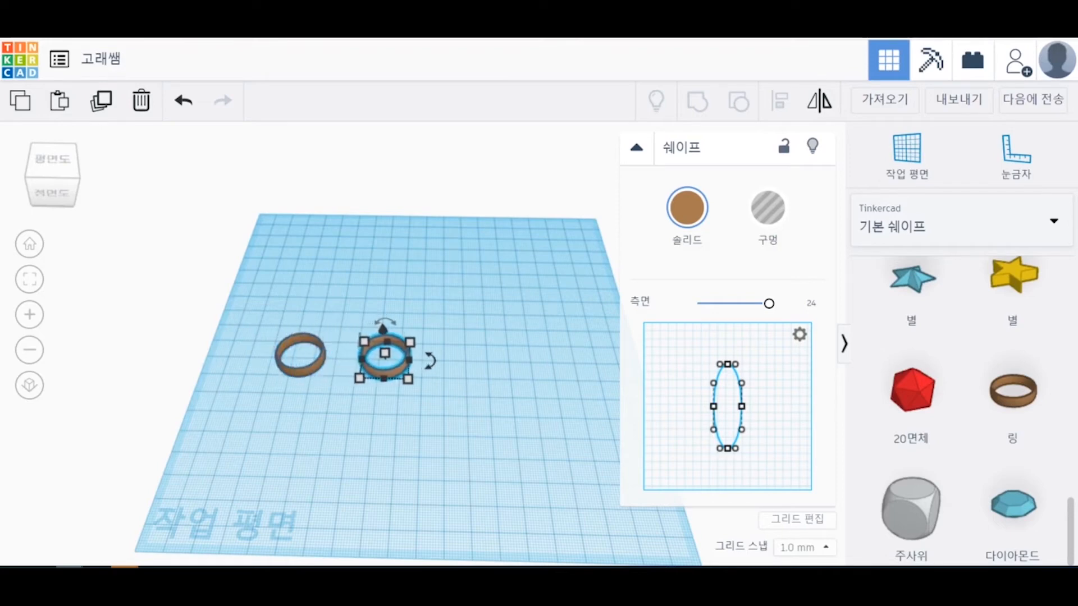
key(Right)
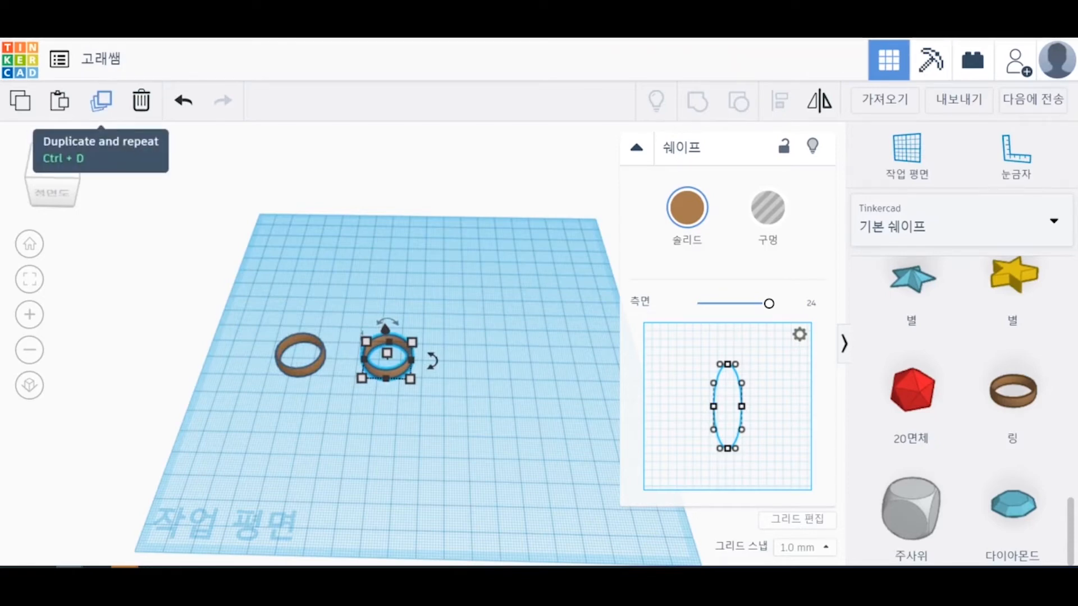
click(101, 100)
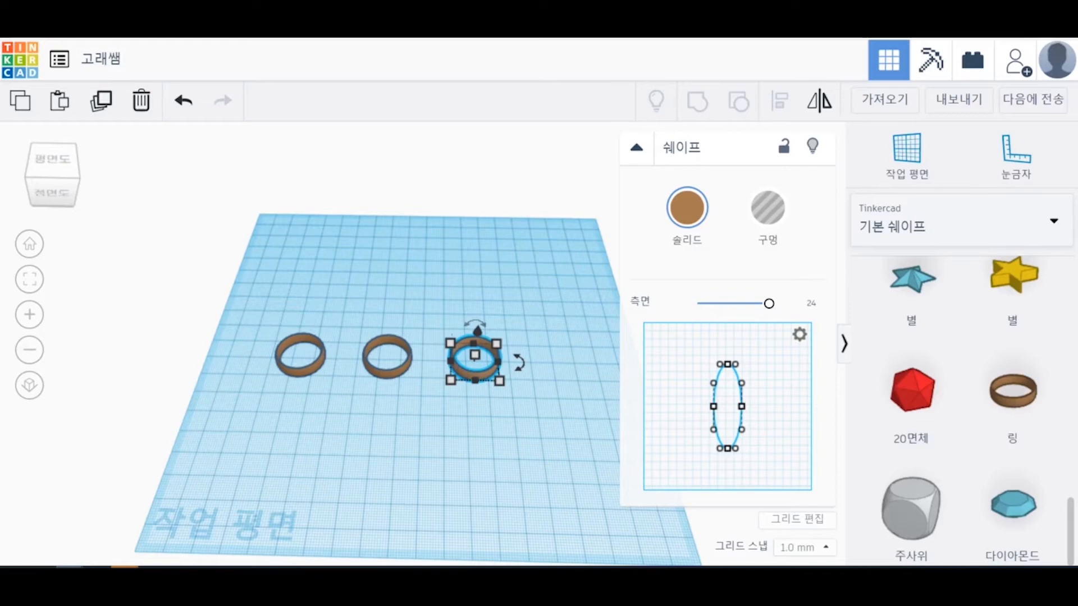
- Delete the two duplicated rings to the right of the original ring
drag(373, 284, 509, 458)
key(Delete)
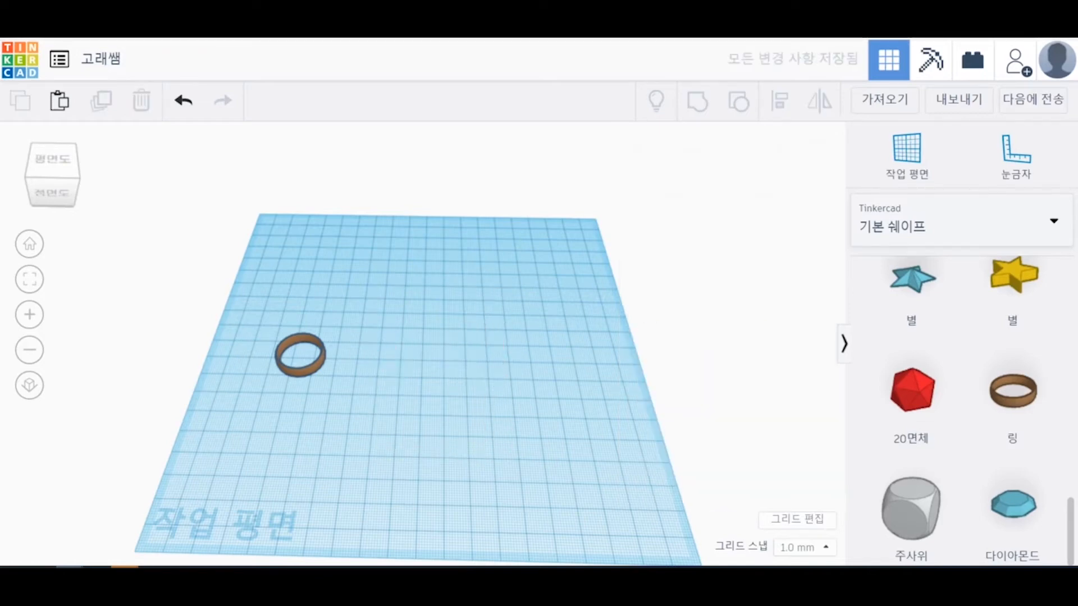
- Duplicate the original ring in place and move the duplicate in a straight line to the right, leaving a gap between them
click(300, 355)
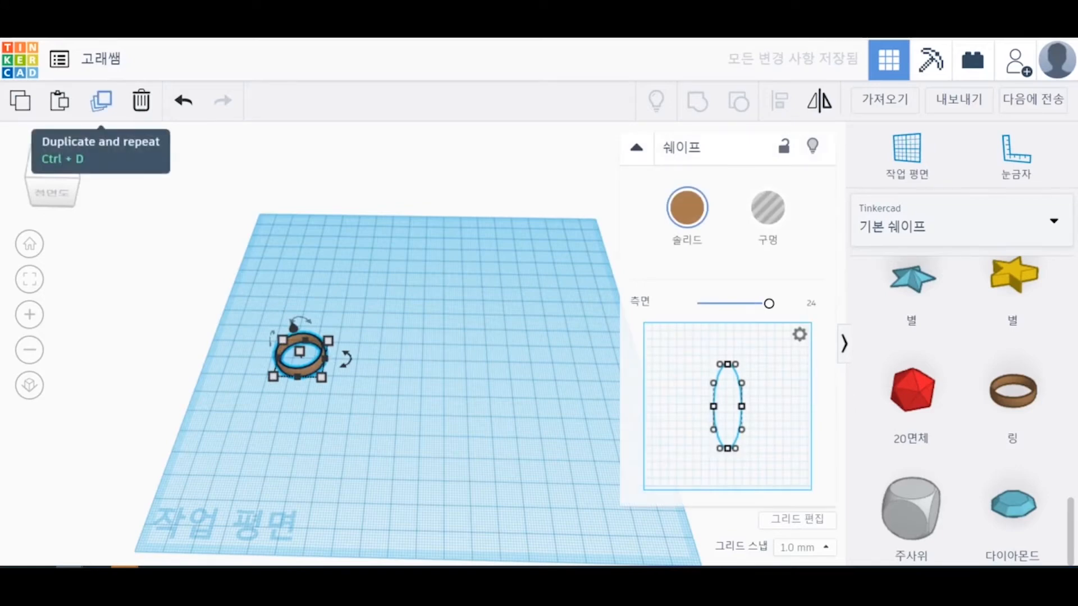
click(101, 101)
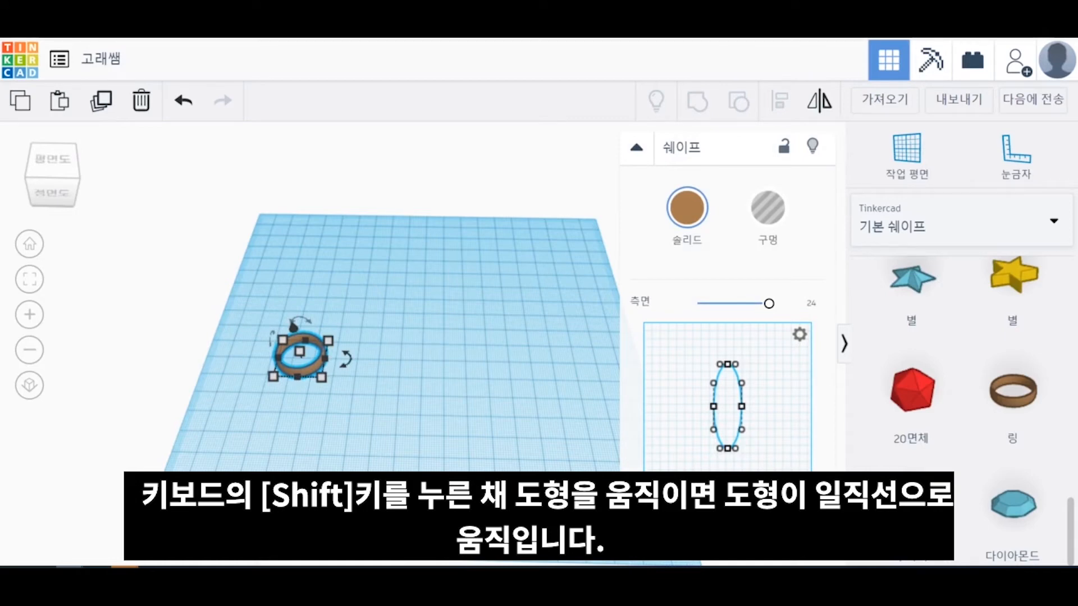
shift+drag(299, 358, 387, 358)
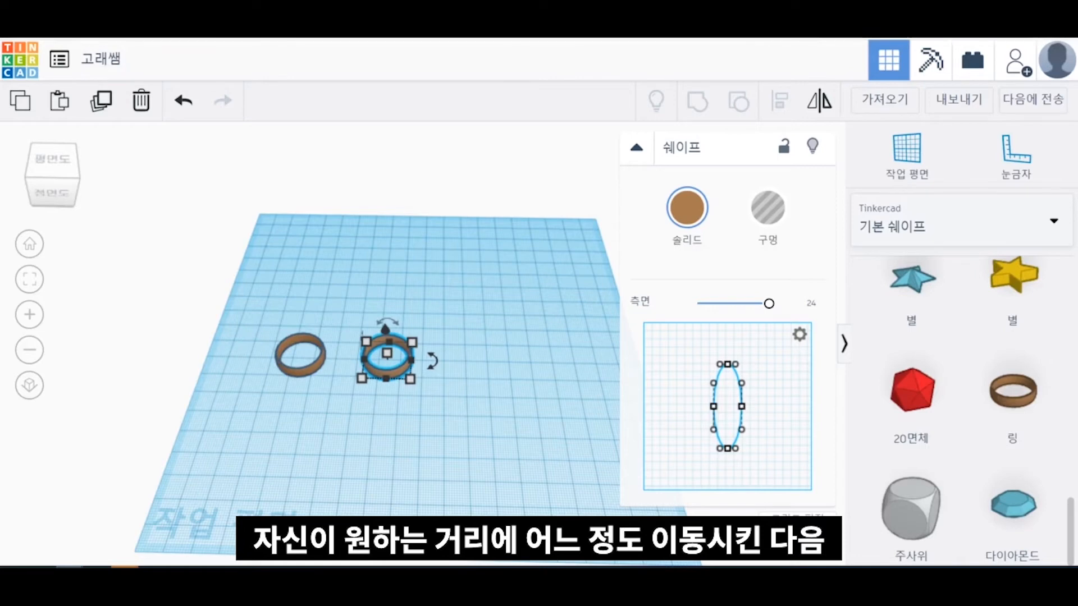
- Repeat the ring duplication to add a third ring at the same spacing, and clear the selection
key(ctrl+d)
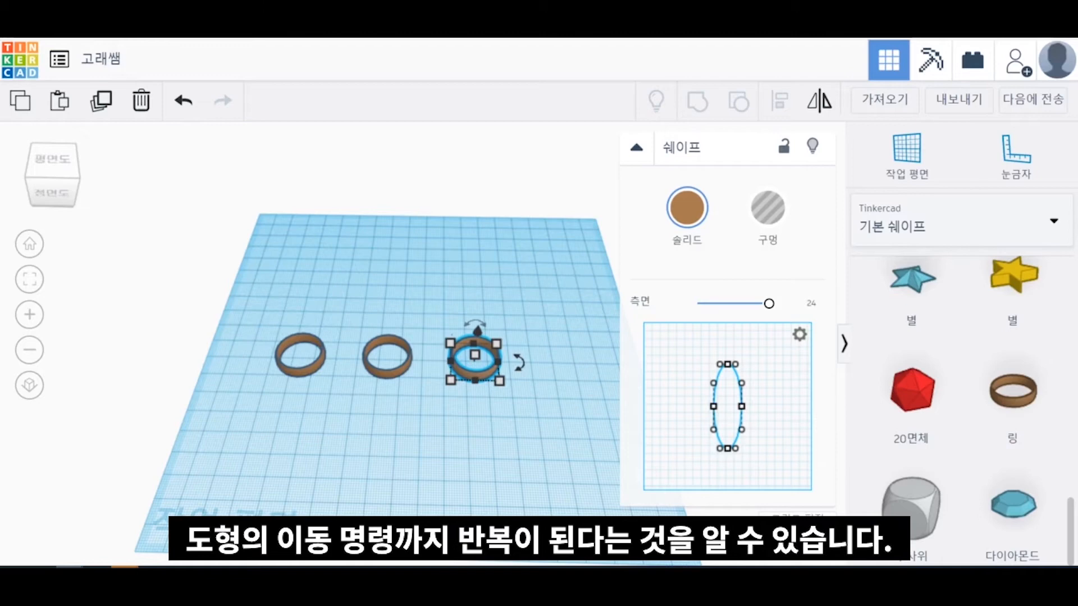
key(Escape)
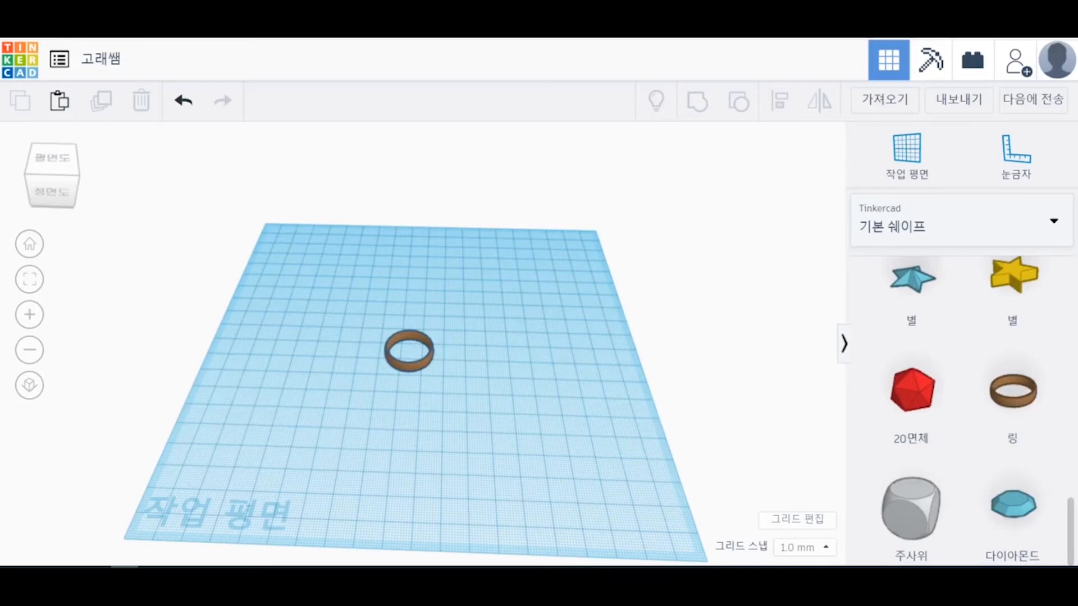
- Delete the remaining ring from the workplane
drag(337, 284, 679, 452)
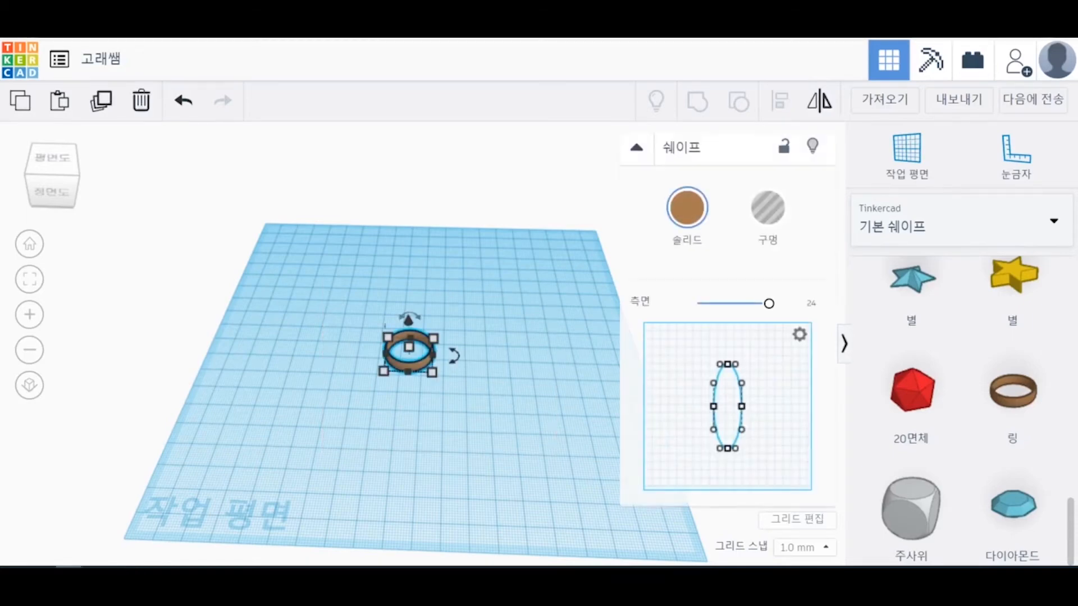
key(Delete)
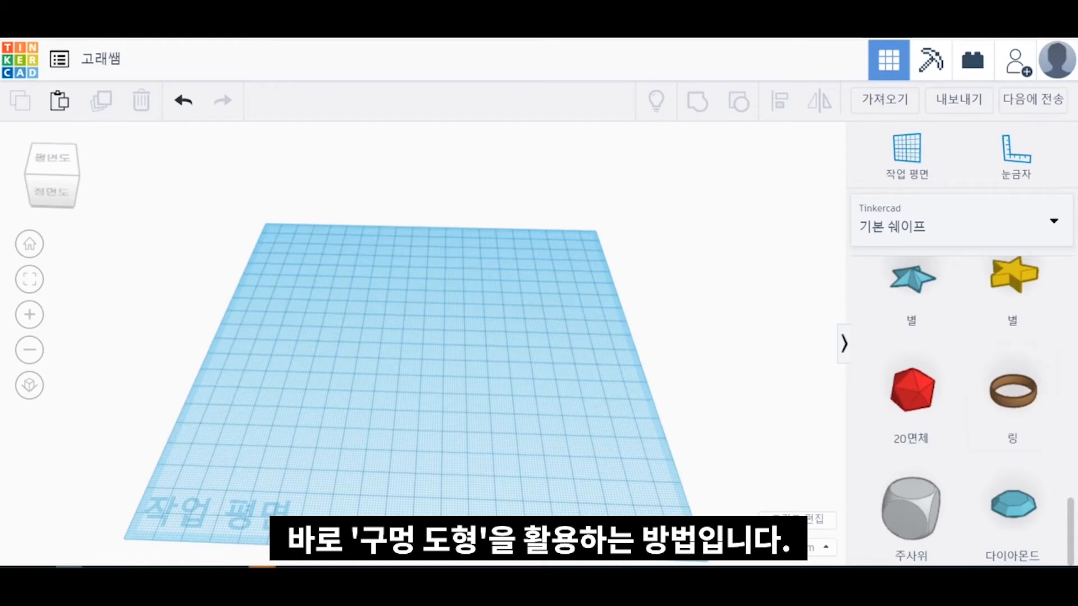
- Place a hole box and a hole cylinder side by side on the workplane and view them up close
scroll(1011, 362, up, 10)
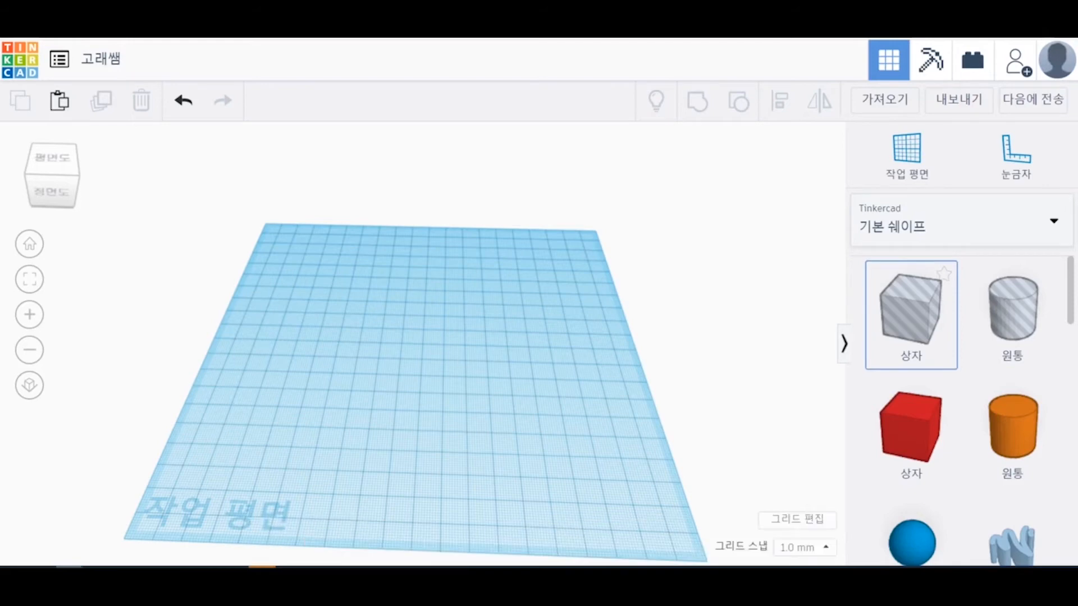
drag(911, 315, 346, 358)
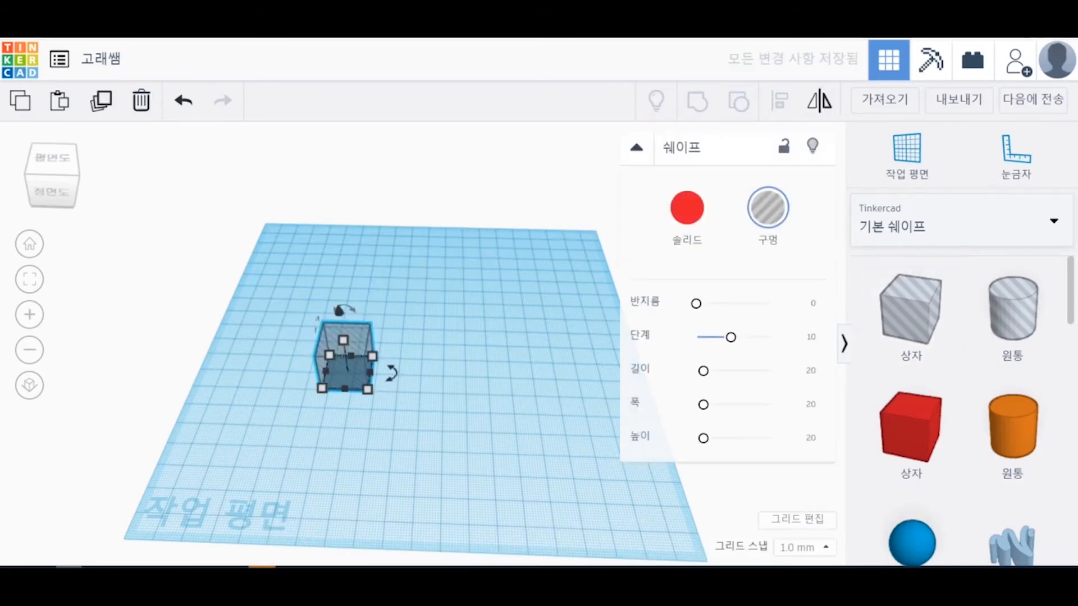
drag(1013, 309, 465, 340)
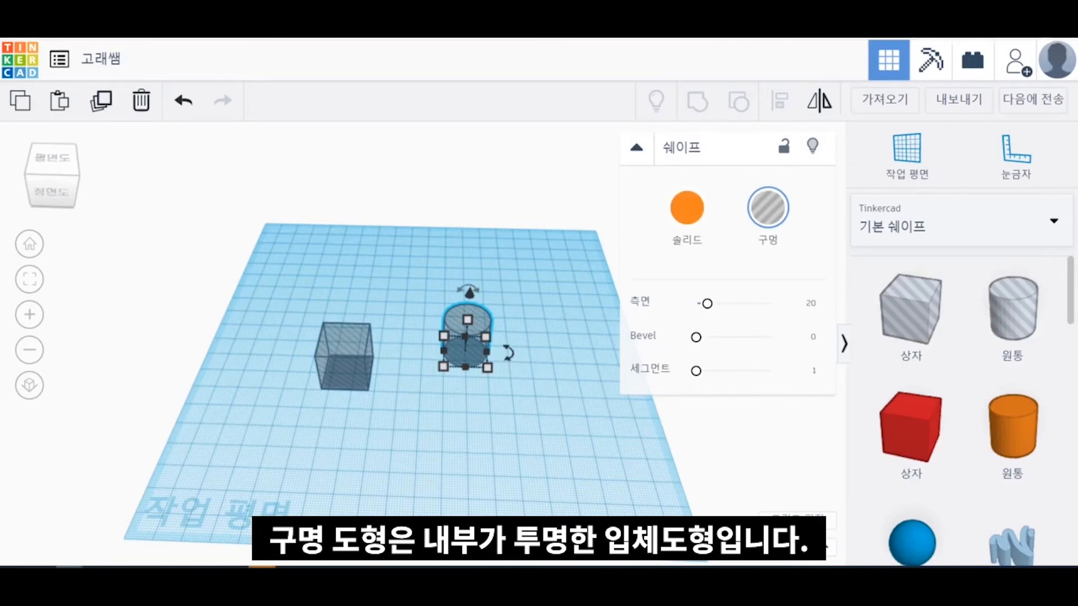
click(424, 343)
scroll(424, 343, up, 5)
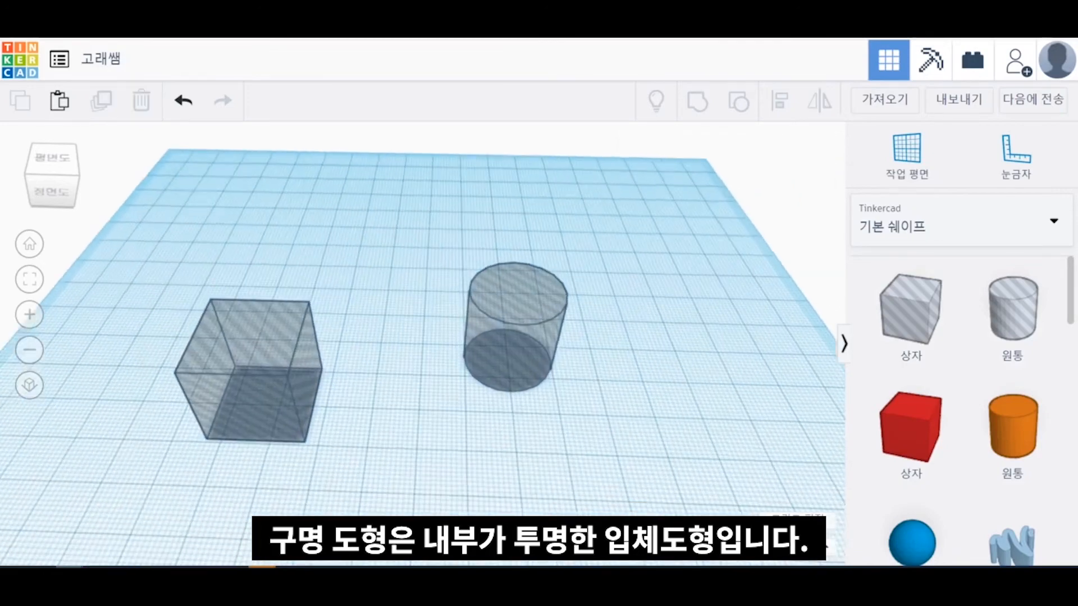
right_drag(424, 343, 416, 291)
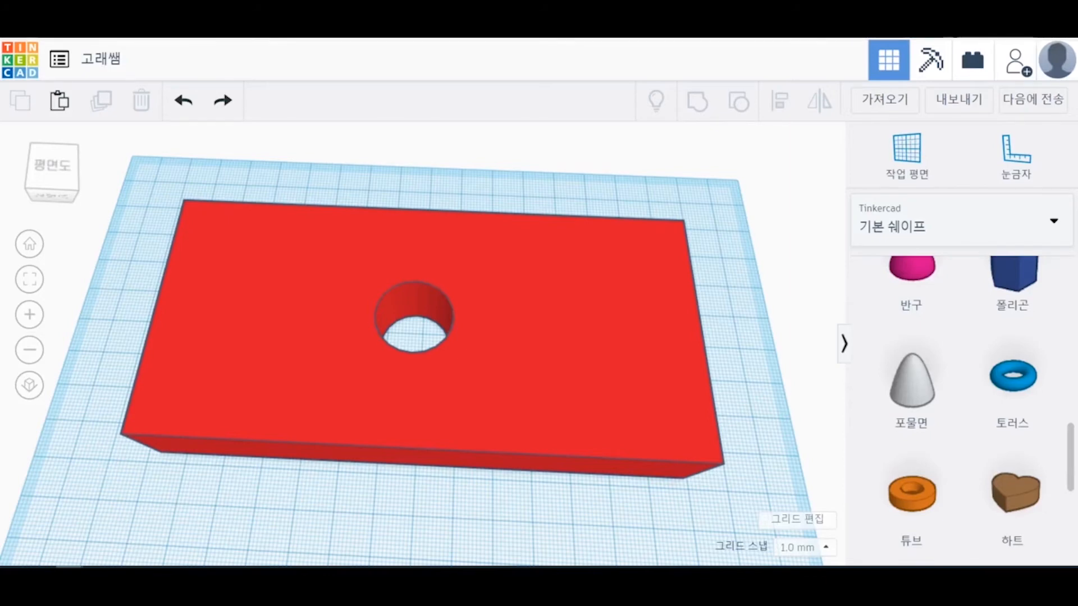
- Undo the grouping of the red slab and hole cylinder, and raise the cylinder's height so it protrudes above the slab
key(ctrl+z)
click(414, 318)
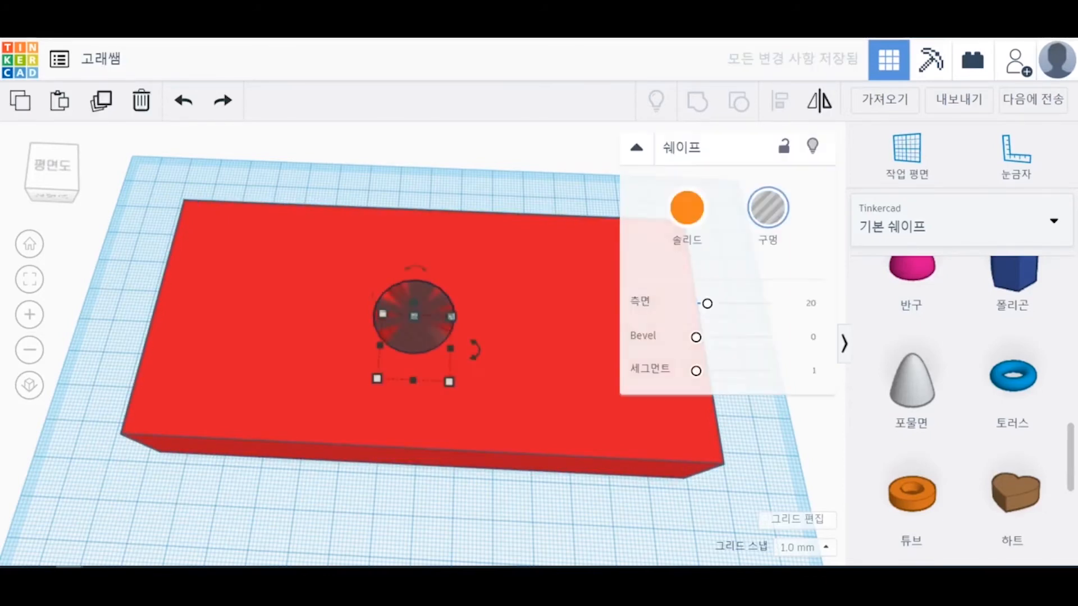
right_drag(415, 365, 416, 317)
mouse_move(414, 312)
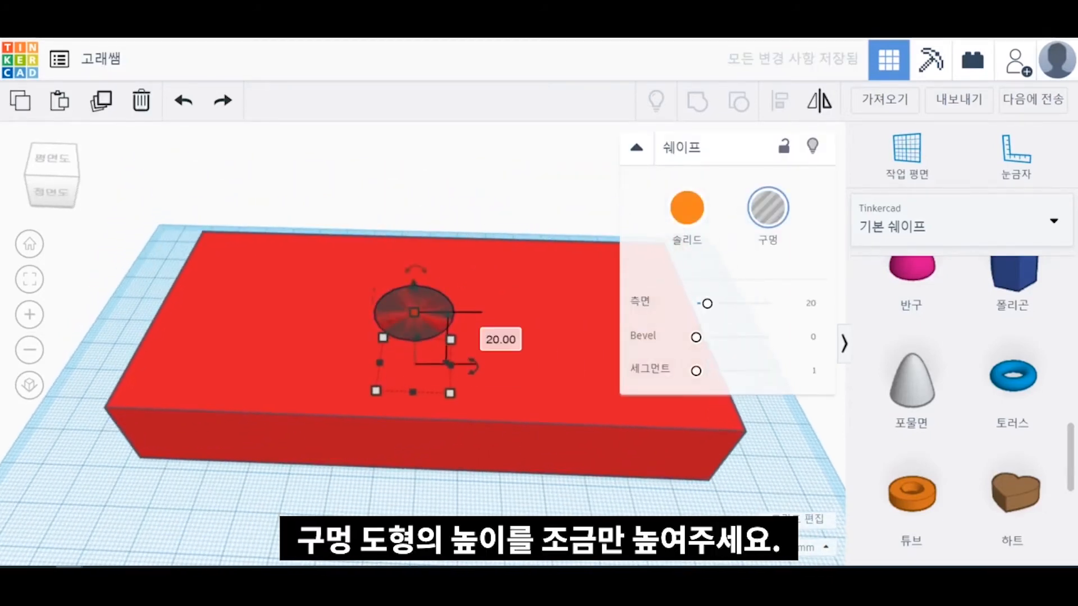
drag(414, 312, 415, 272)
right_drag(414, 273, 416, 317)
click(359, 494)
right_drag(359, 494, 371, 438)
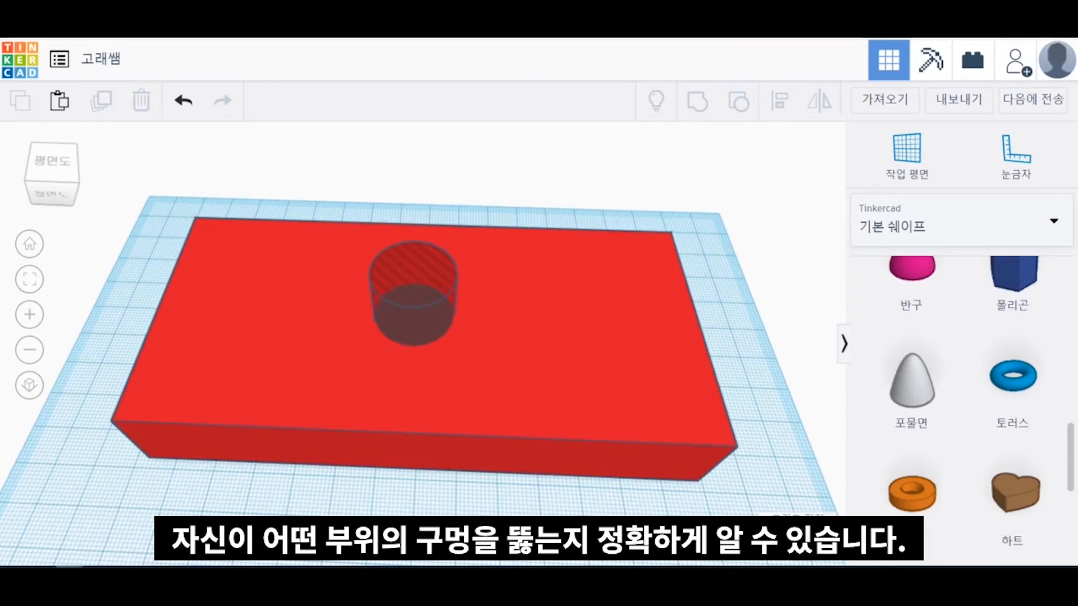
- Group the red slab with the hole cylinder to cut a round hole through the slab
drag(143, 186, 696, 485)
scroll(963, 410, up, 10)
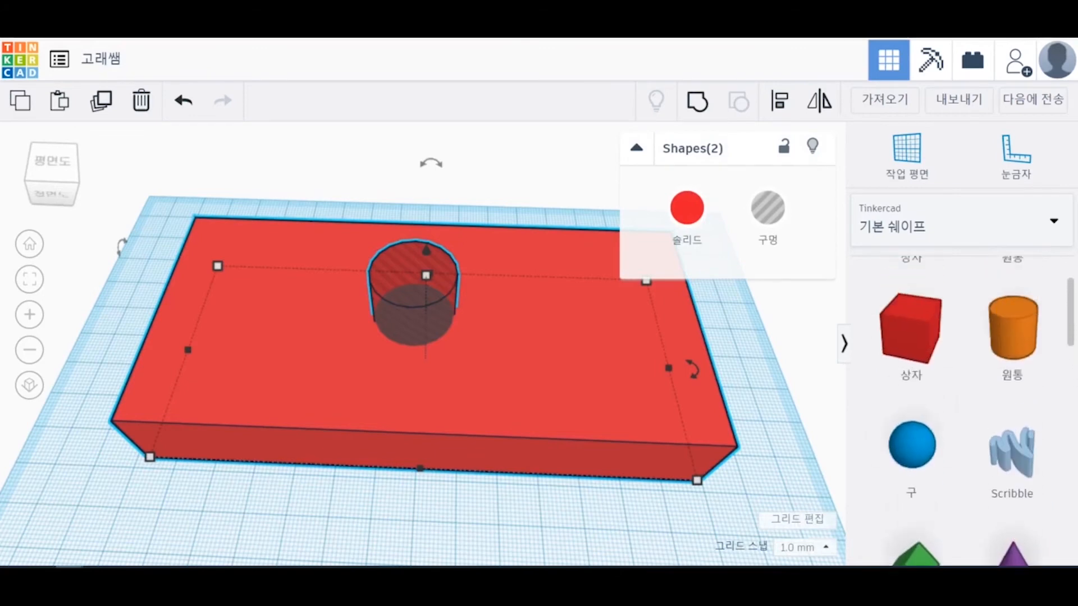
key(Escape)
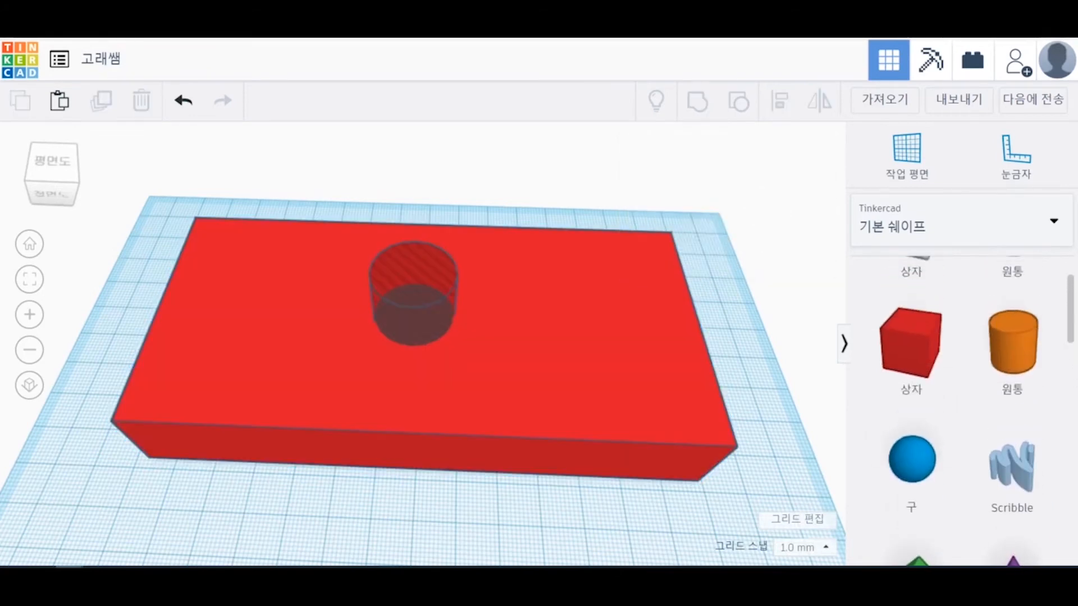
drag(166, 178, 654, 227)
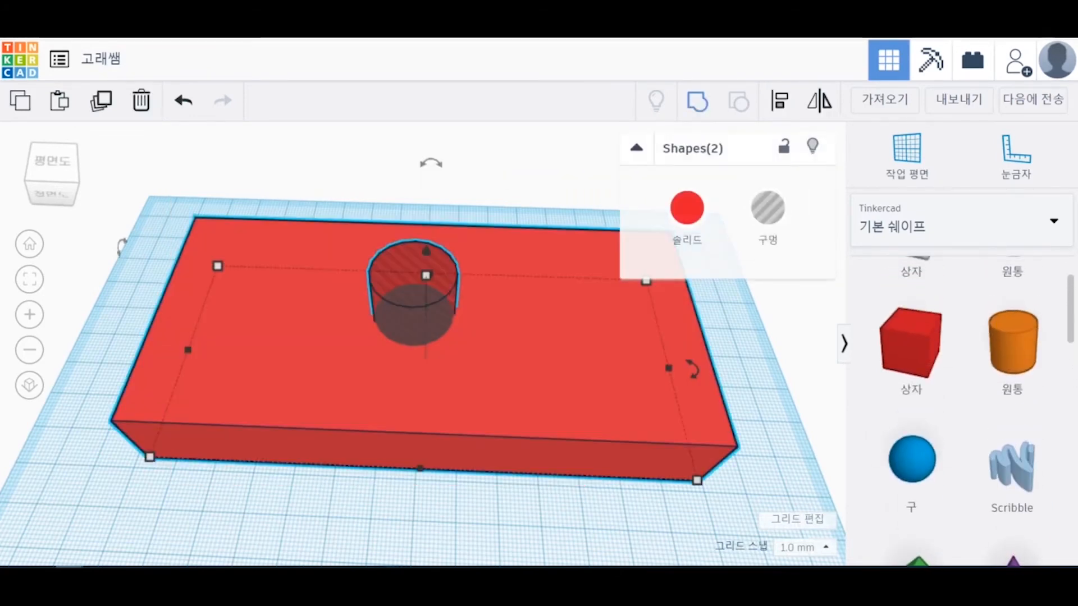
click(698, 102)
right_drag(562, 280, 545, 332)
scroll(422, 331, down, 3)
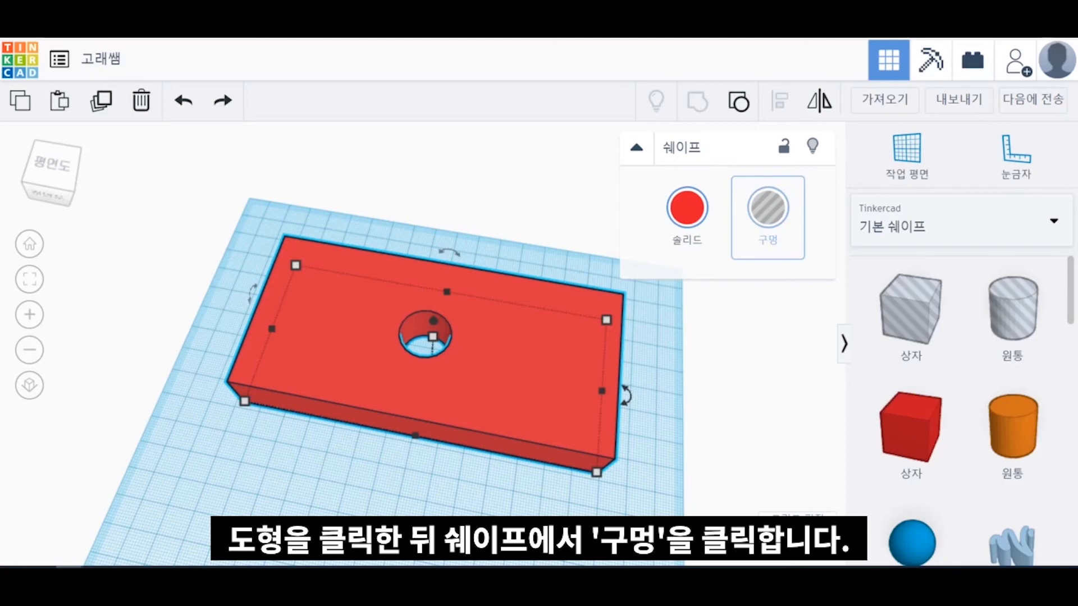
- Turn the grouped red slab into a hole shape
click(768, 209)
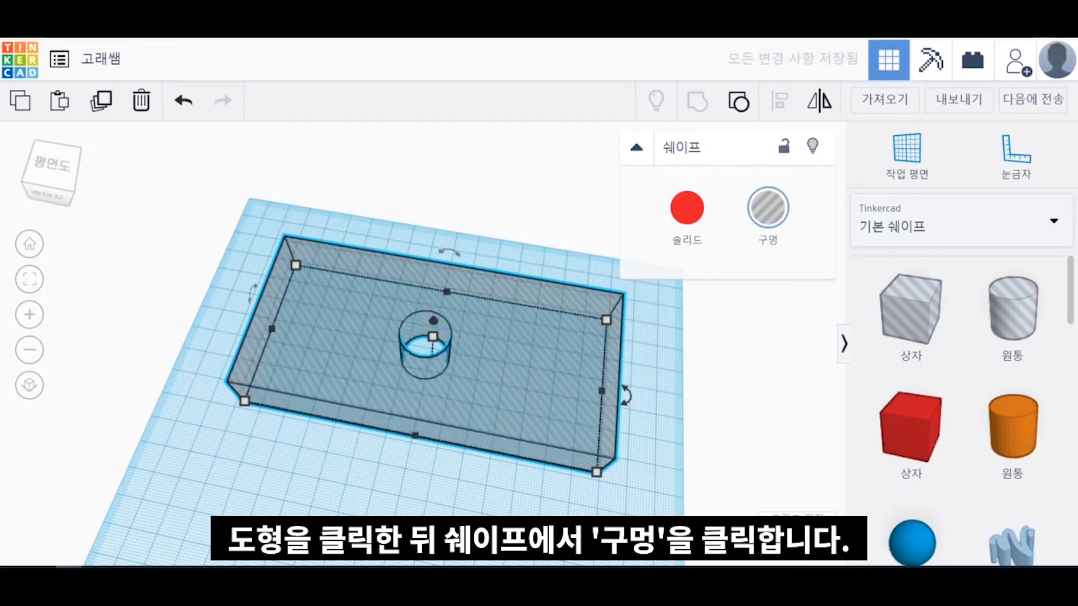
mouse_move(271, 329)
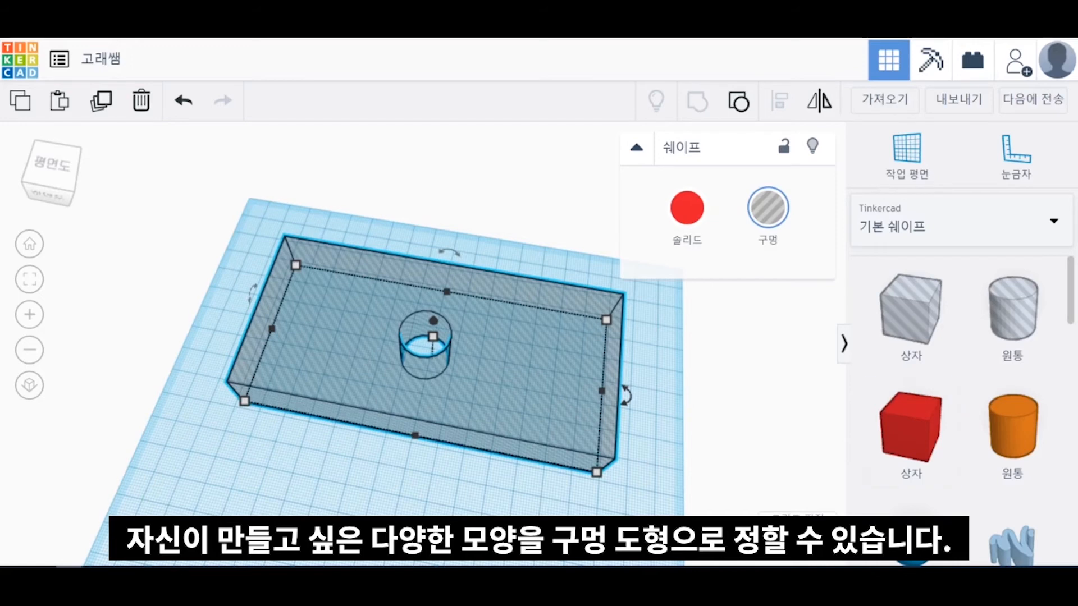
- Place a heart over the hole slab's edge and enlarge it to about 95 mm in length
scroll(427, 370, down, 2)
scroll(912, 396, down, 4)
scroll(911, 359, down, 10)
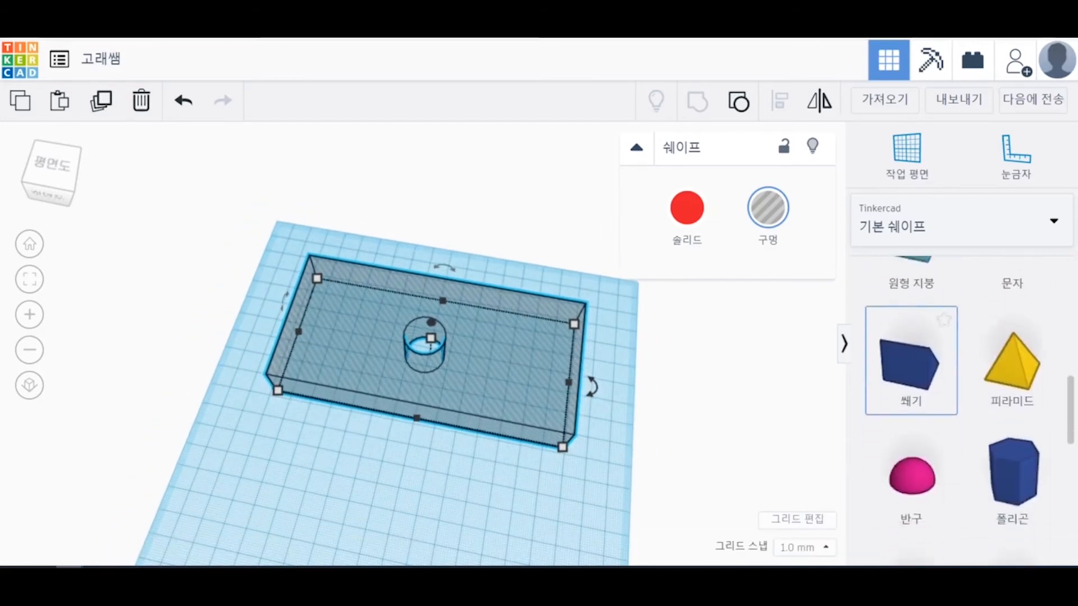
drag(1013, 325, 289, 349)
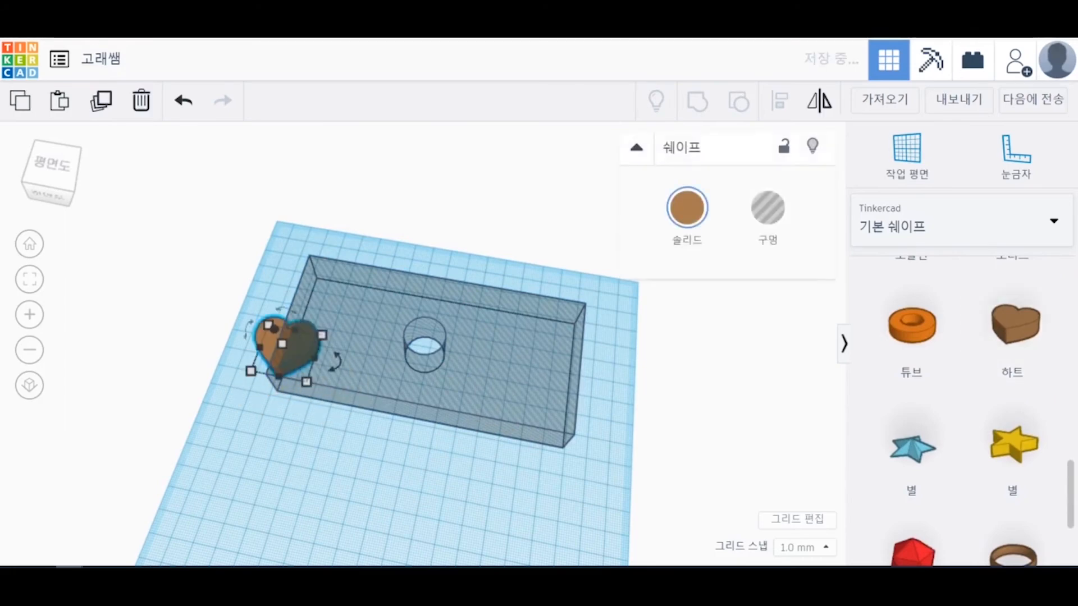
drag(314, 407, 530, 561)
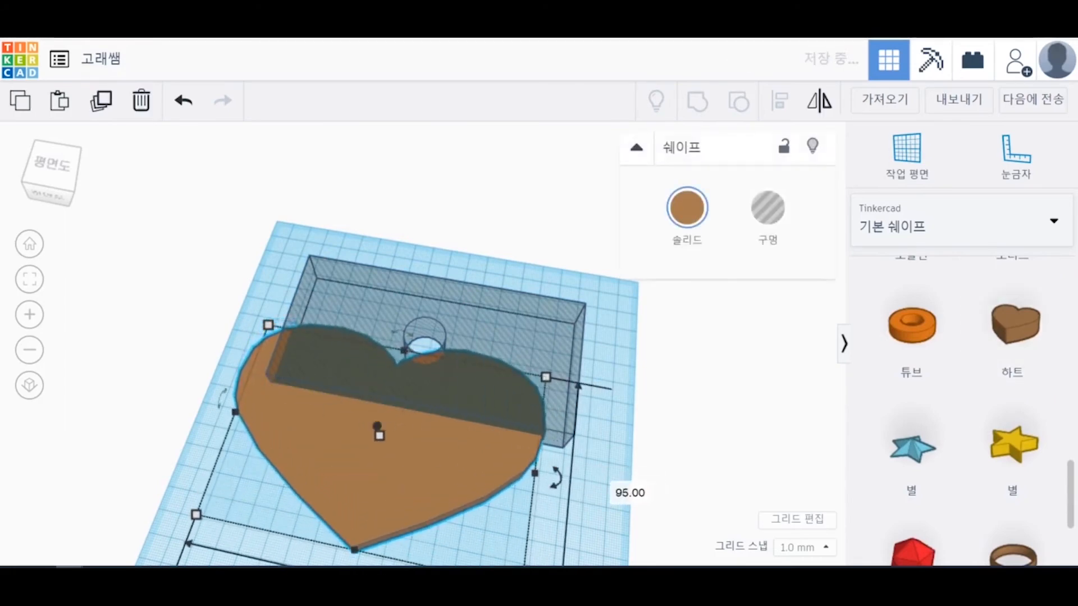
scroll(375, 430, down, 4)
- Shrink the hole slab to about 30 mm in depth so it fits inside the heart's outline
click(525, 401)
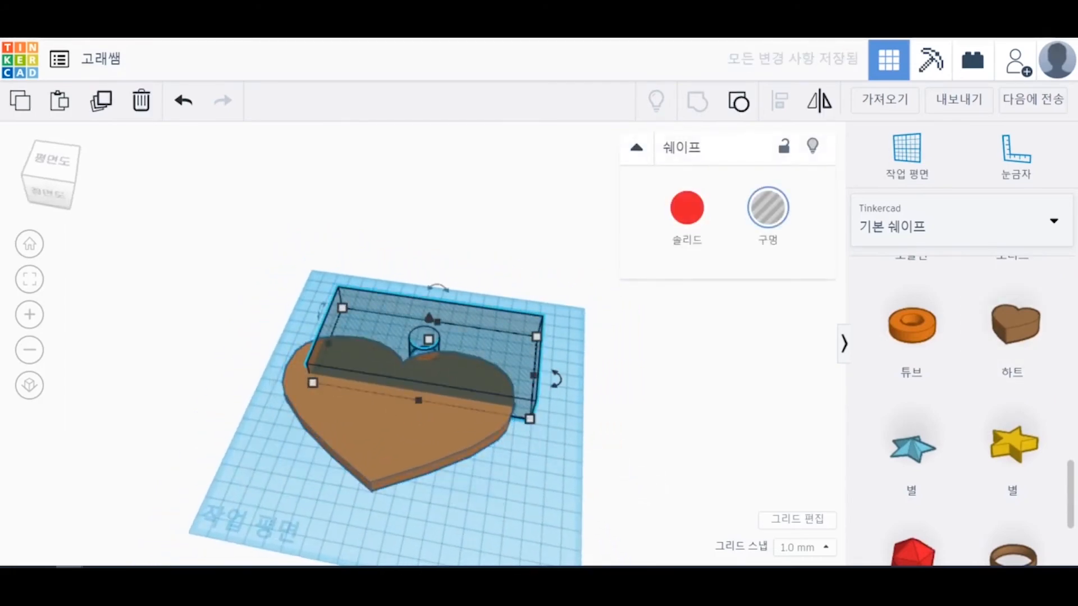
drag(530, 416, 440, 418)
mouse_move(441, 418)
right_down()
mouse_move(439, 433)
mouse_move(440, 405)
right_up()
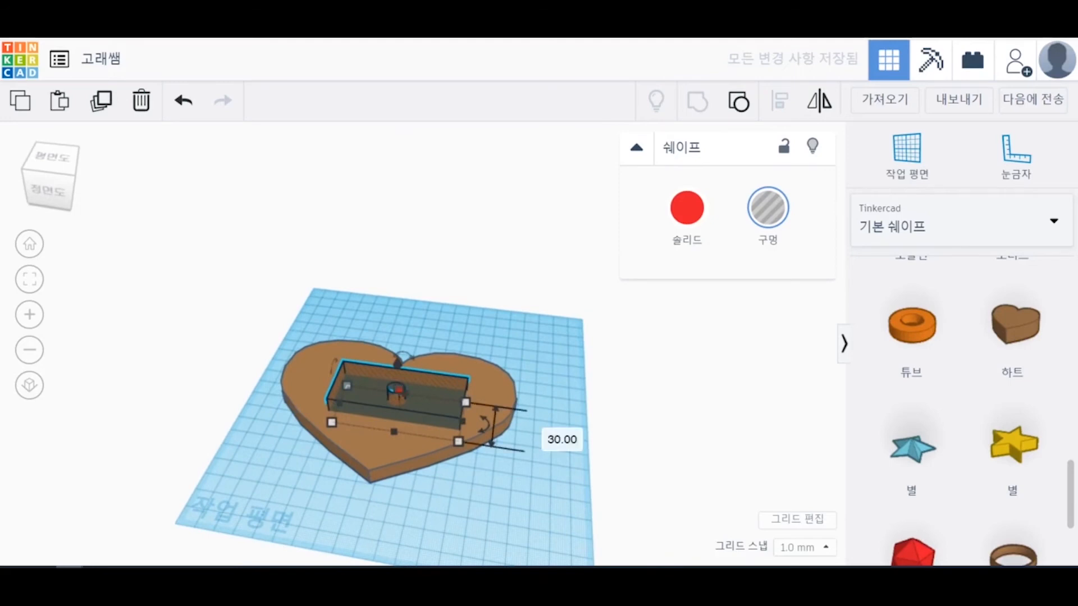
- Raise the hole slab's height to about 42 mm and shift it by about -4 and -3 mm within the heart
drag(398, 389, 397, 356)
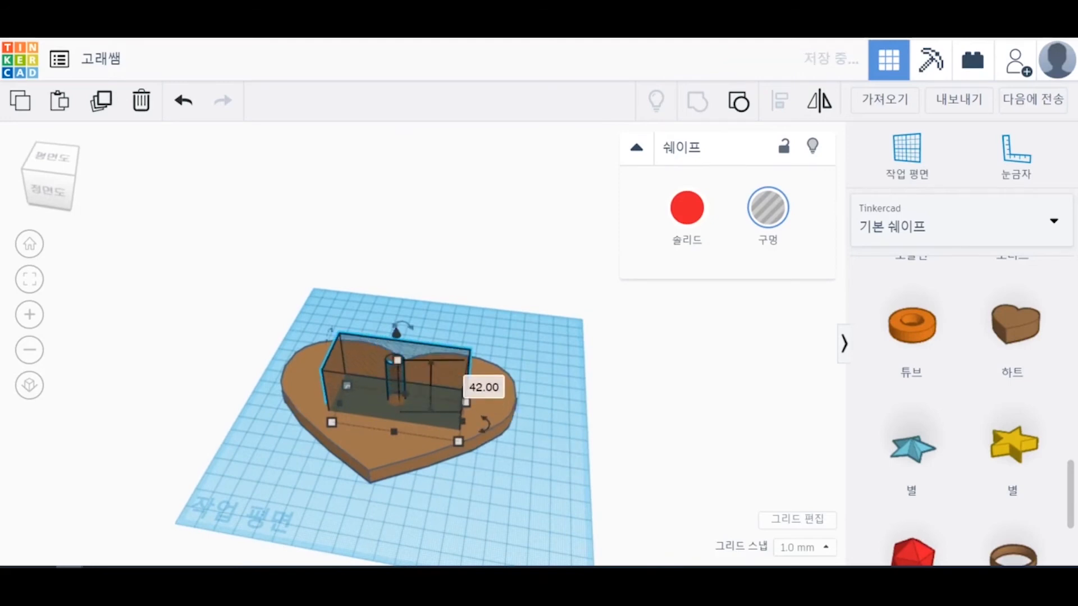
right_drag(398, 357, 398, 394)
drag(418, 413, 413, 406)
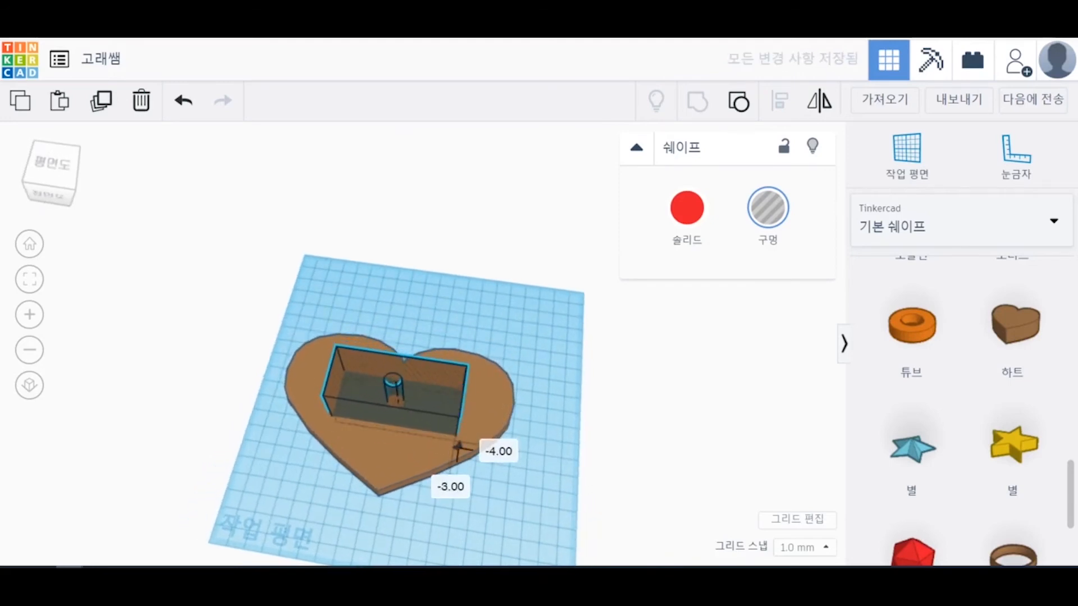
- Group the heart and the hole slab to cut the slab's shape out of the heart
drag(259, 274, 511, 401)
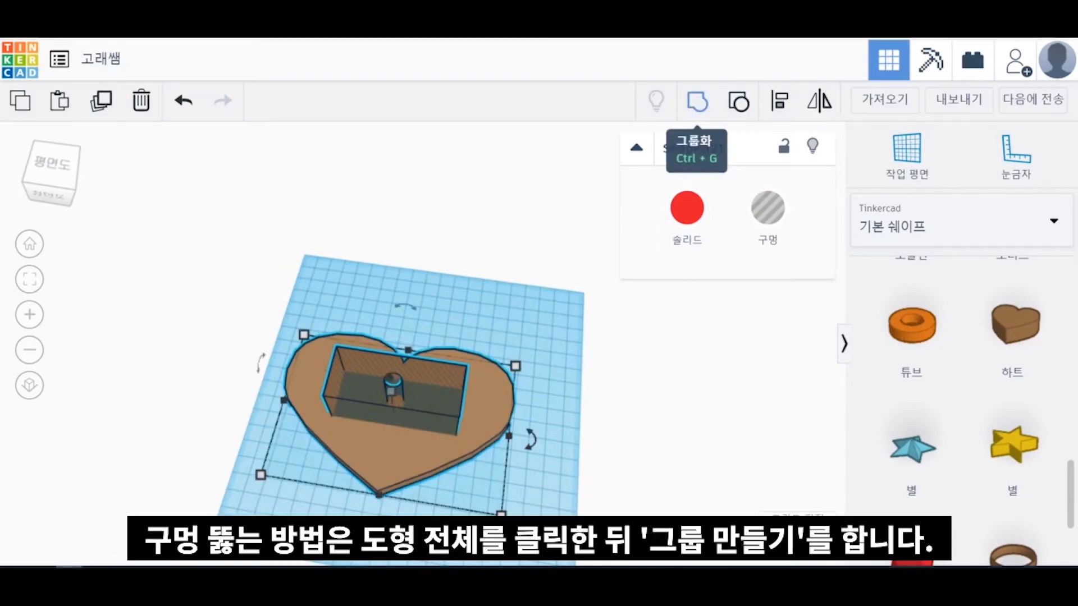
click(697, 102)
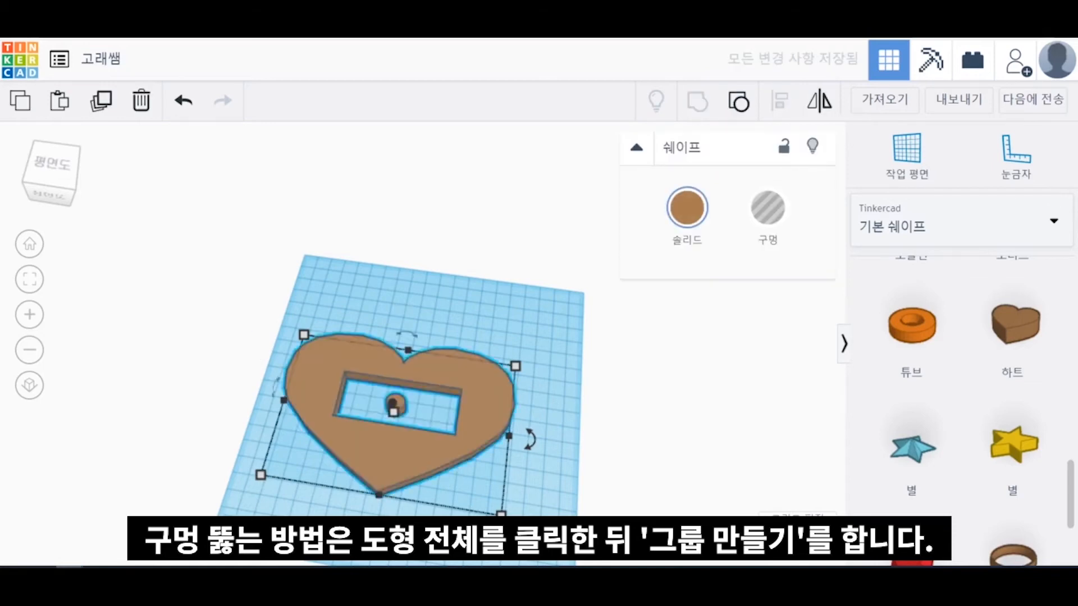
scroll(536, 477, up, 3)
right_drag(536, 486, 546, 449)
scroll(545, 449, down, 2)
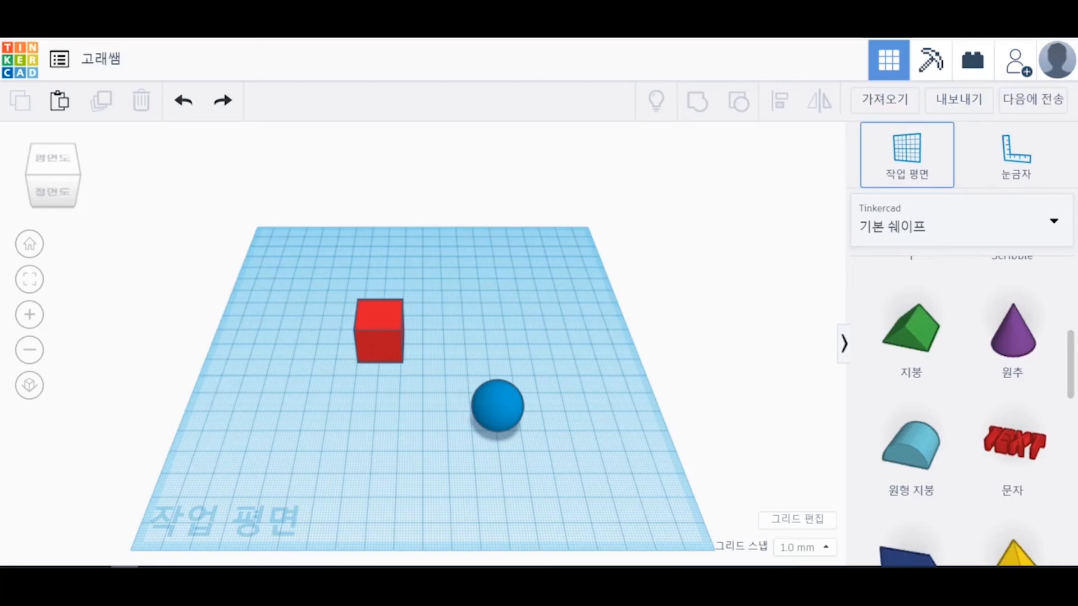
- Set a new workplane on the red box's top face and place a cone on it, in front of the box
click(907, 154)
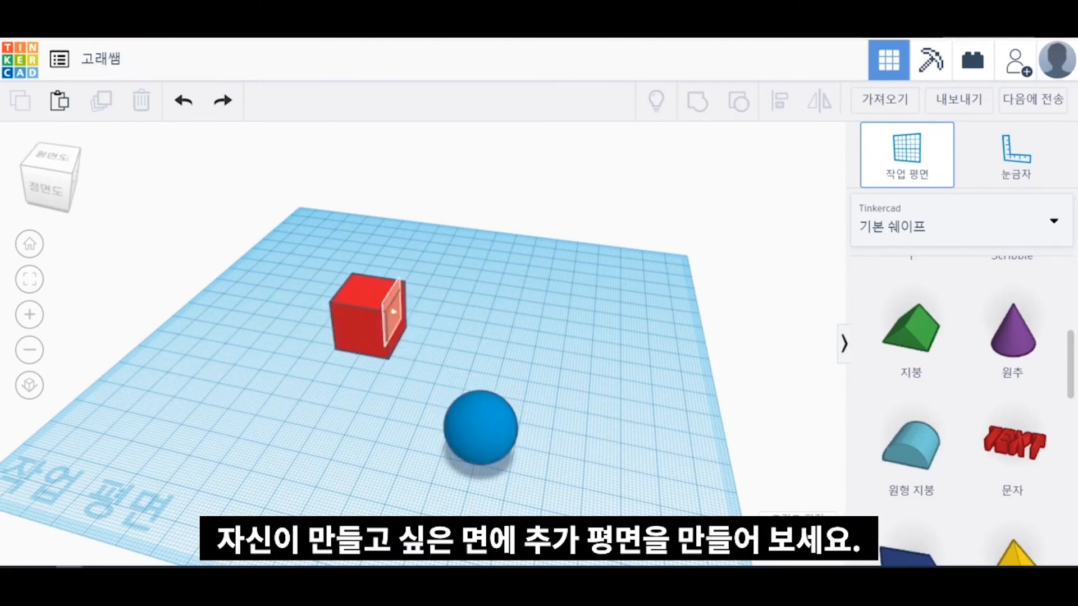
click(363, 291)
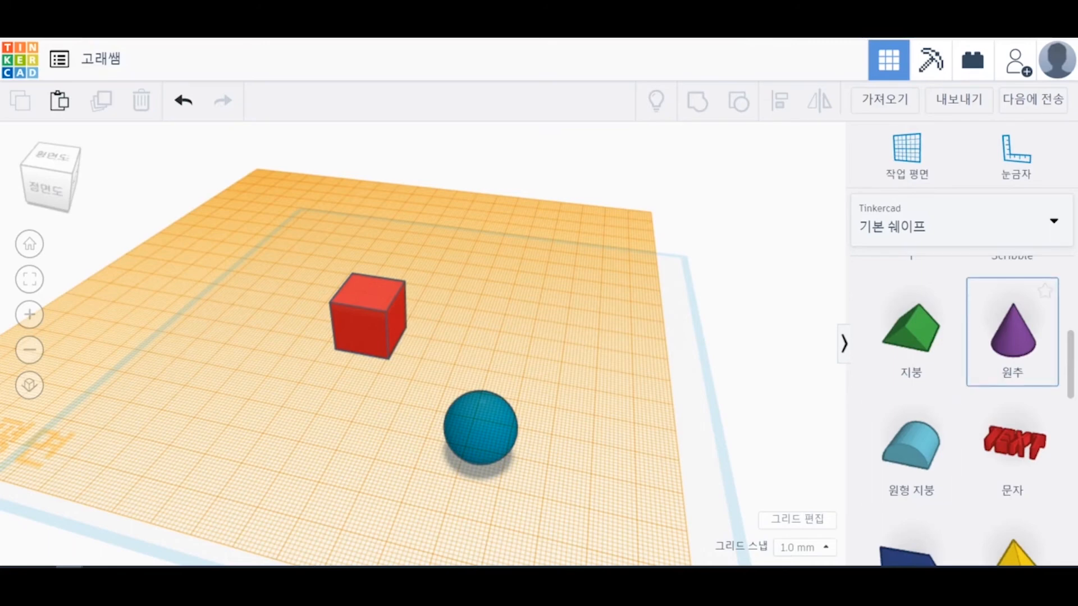
drag(1012, 331, 261, 374)
- Align the cone and the red box by their centres in both horizontal directions so the cone sits on top
drag(224, 228, 368, 450)
key(l)
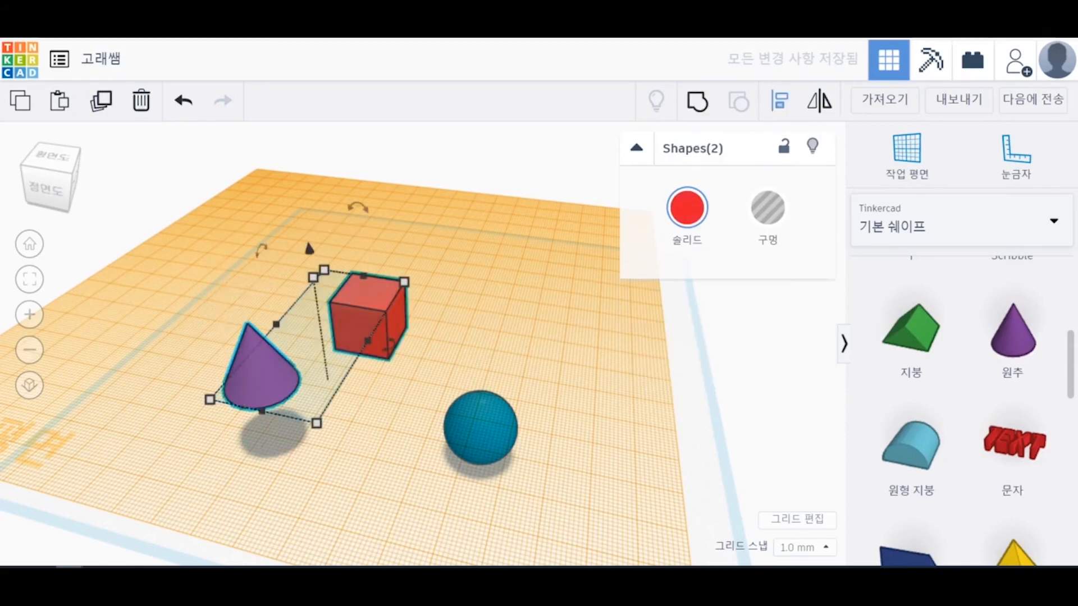
right_drag(337, 461, 399, 443)
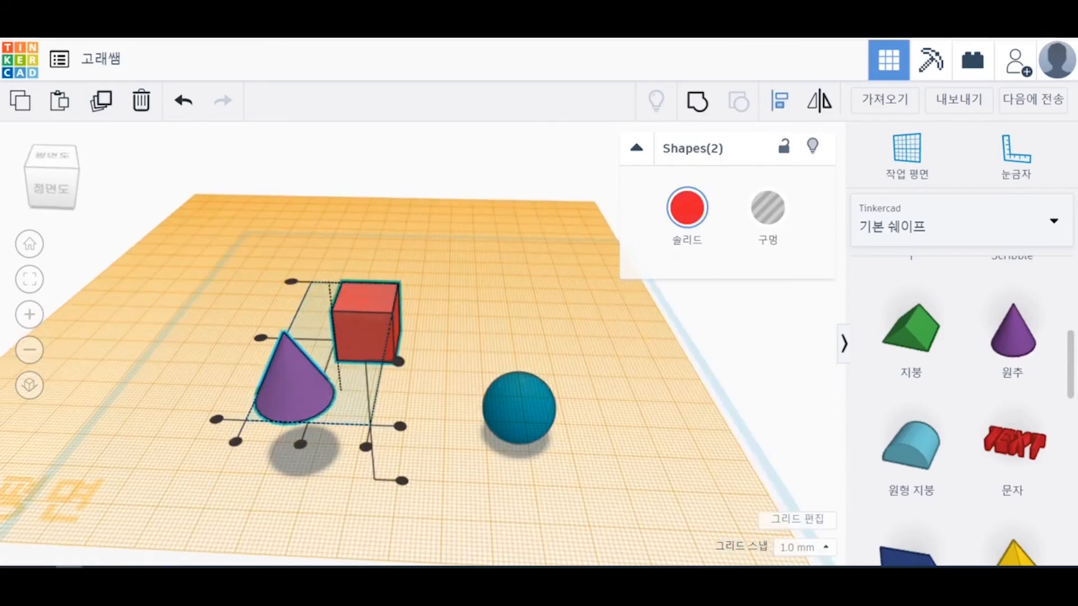
click(301, 443)
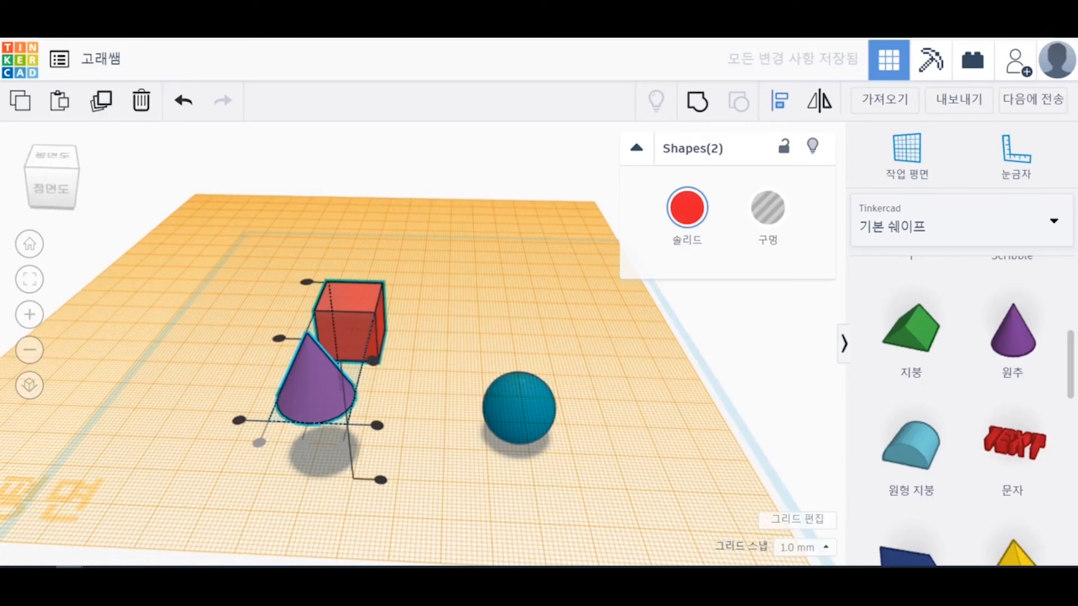
click(279, 339)
right_drag(387, 461, 389, 429)
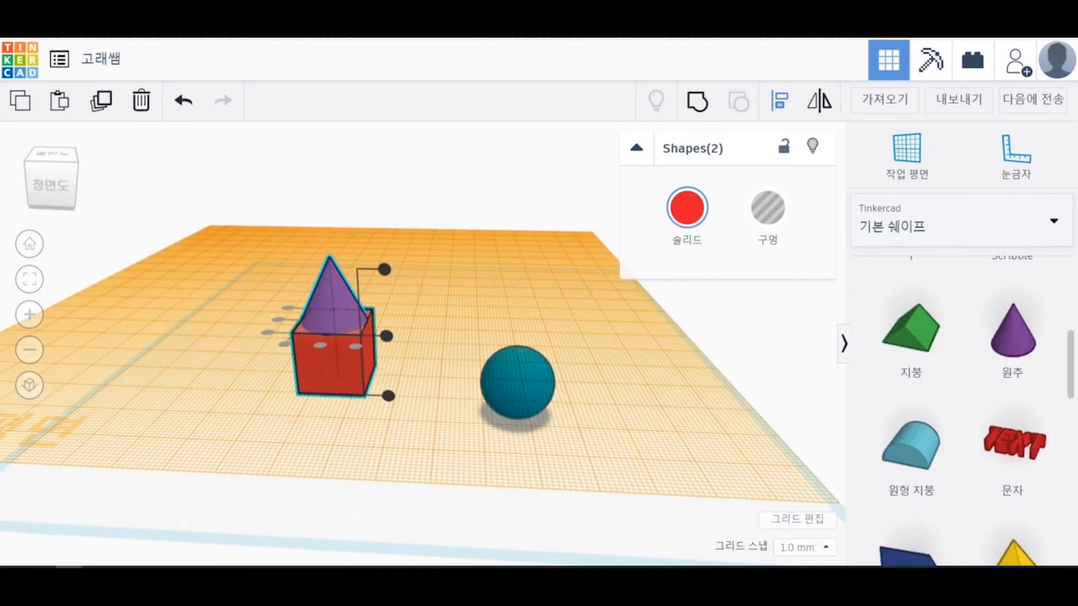
click(310, 440)
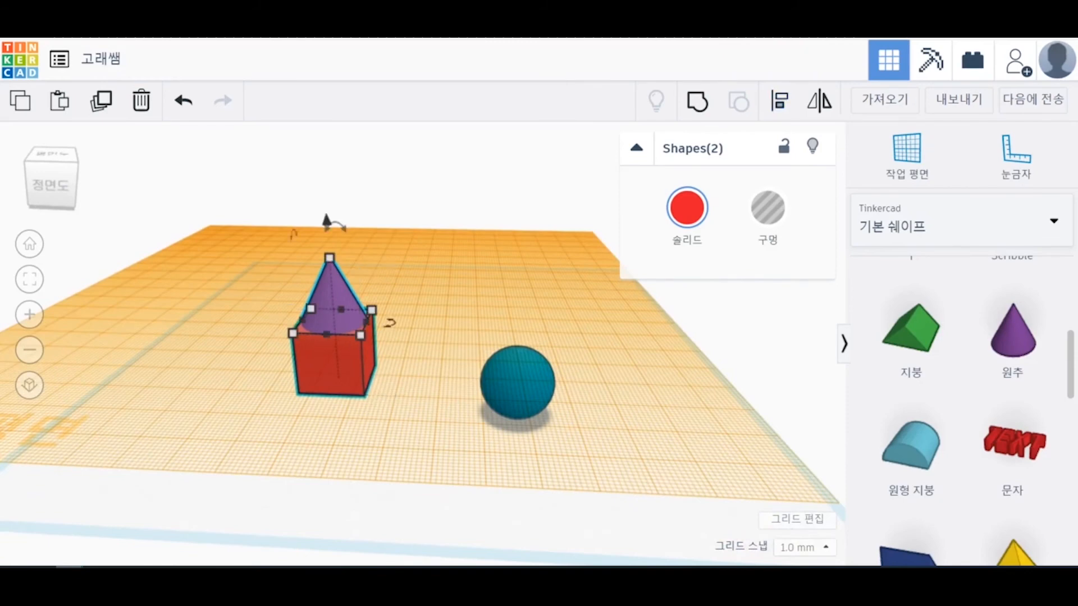
- Return to the original base workplane, leaving the cone standing on the red box
right_drag(310, 440, 308, 464)
click(308, 465)
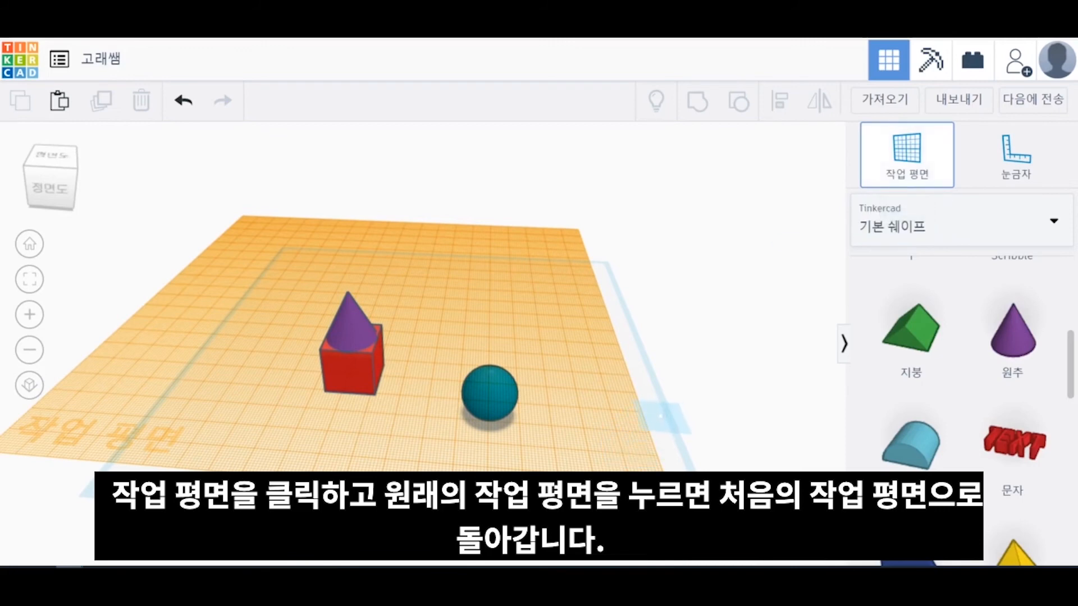
click(661, 417)
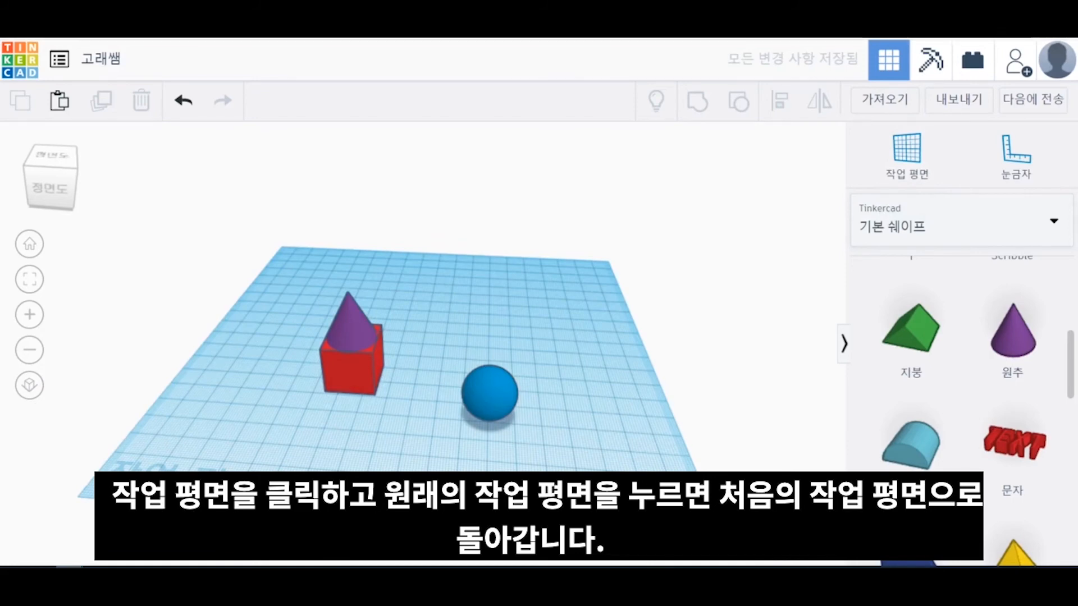
right_drag(539, 337, 573, 371)
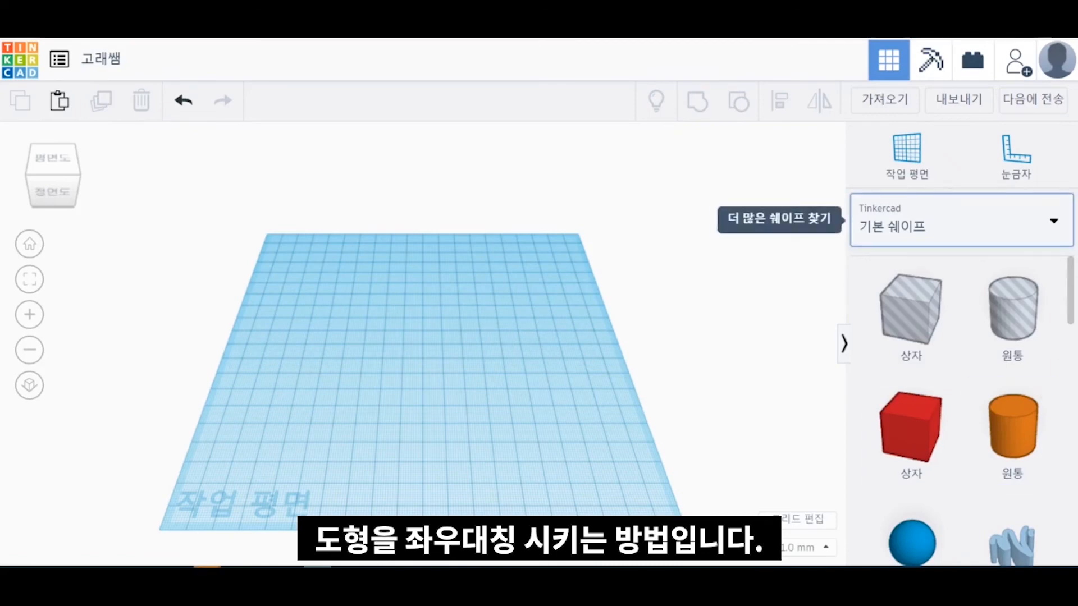
- Switch the shape library to 문자 및 숫자 and place a letter L on the workplane's far-left area
click(955, 222)
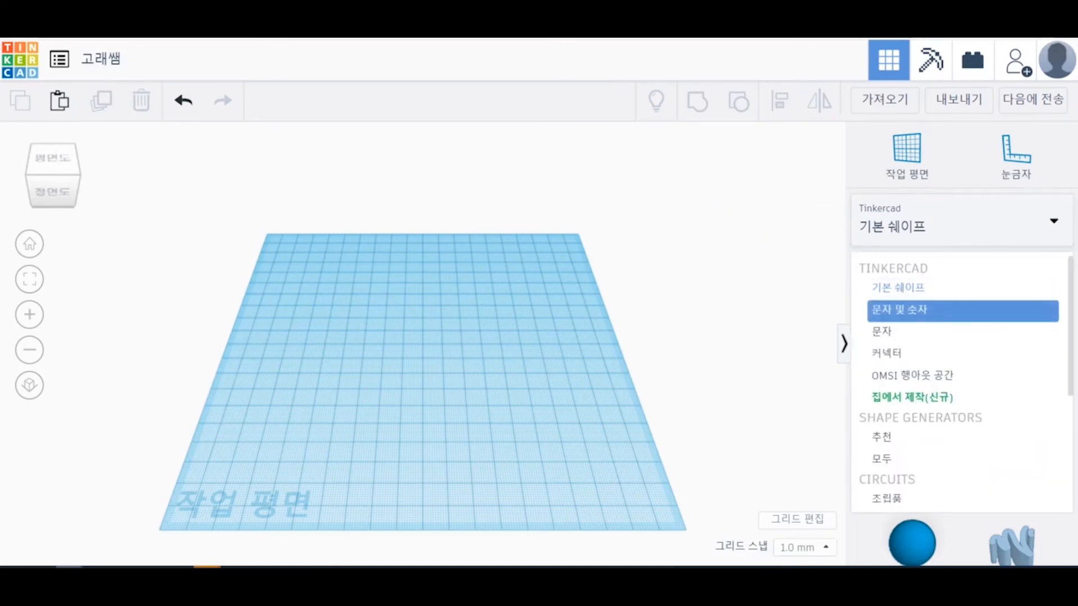
mouse_move(855, 292)
ctrl+mouse_down()
mouse_move(886, 312)
mouse_move(1064, 328)
ctrl+mouse_up()
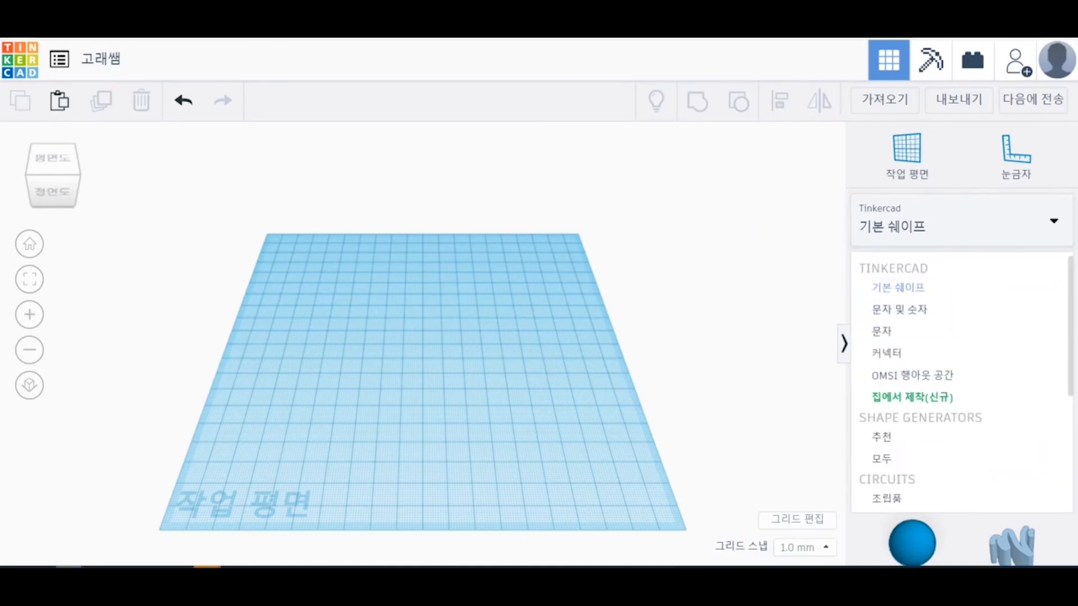
click(921, 311)
scroll(920, 314, down, 6)
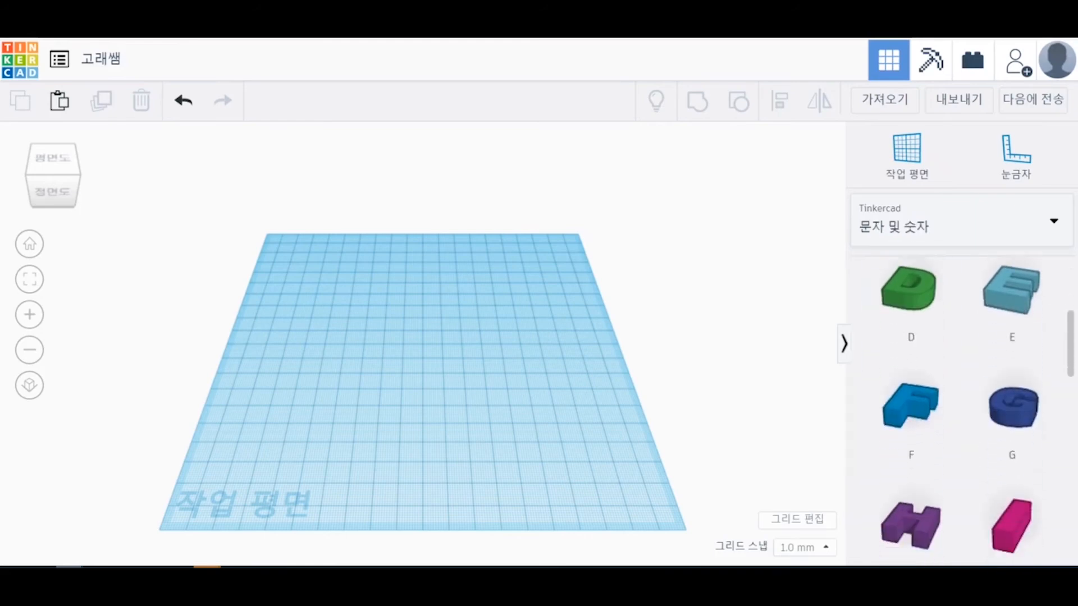
scroll(921, 393, down, 5)
scroll(921, 393, up, 3)
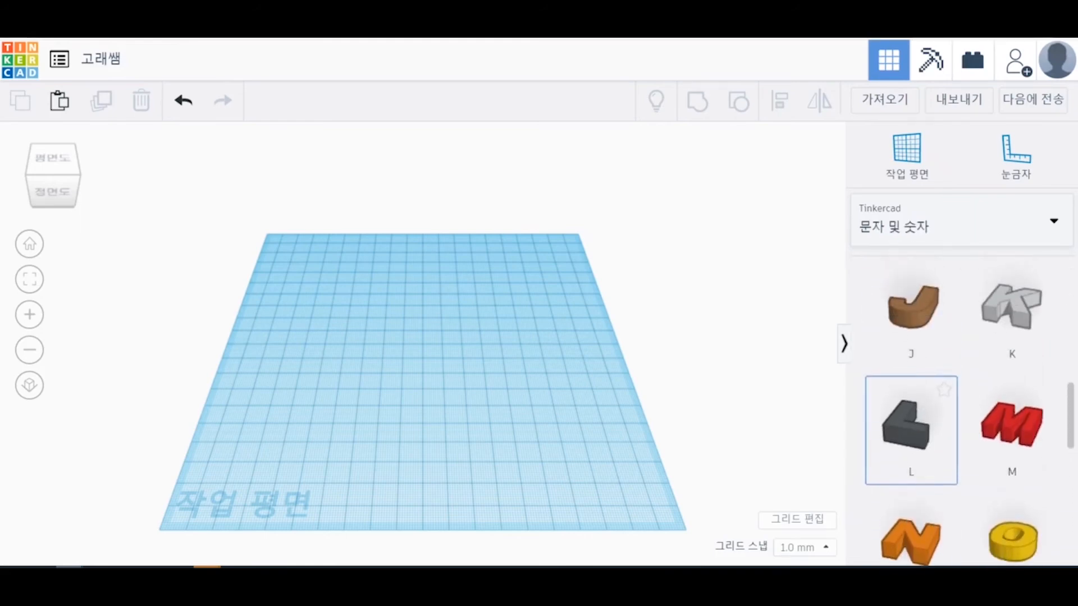
scroll(921, 393, down, 1)
drag(907, 343, 296, 324)
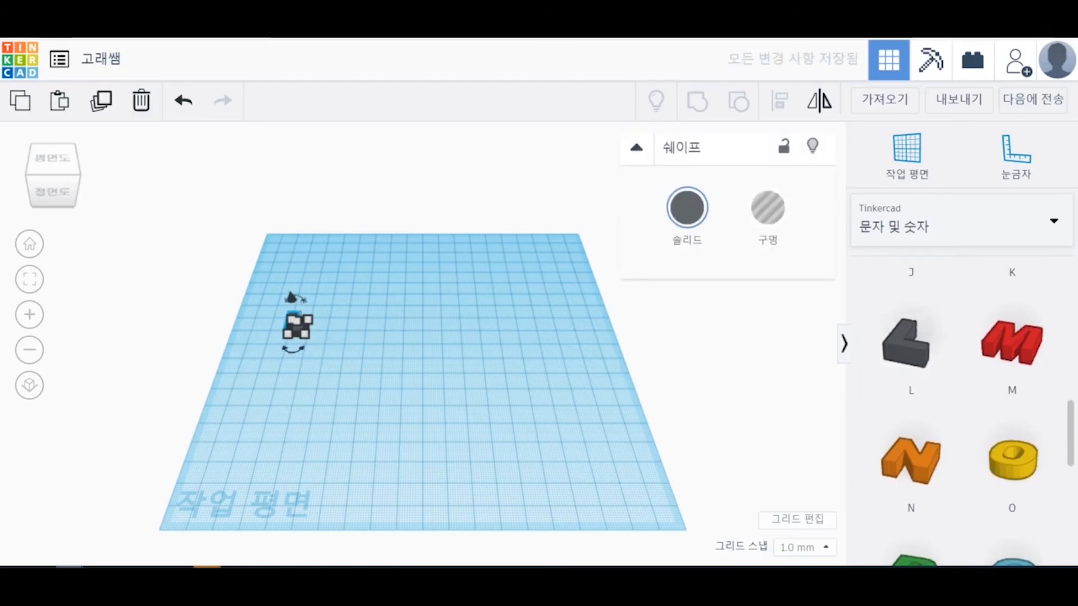
- Enlarge the letter L proportionally to several times its size
shift+drag(296, 334, 339, 379)
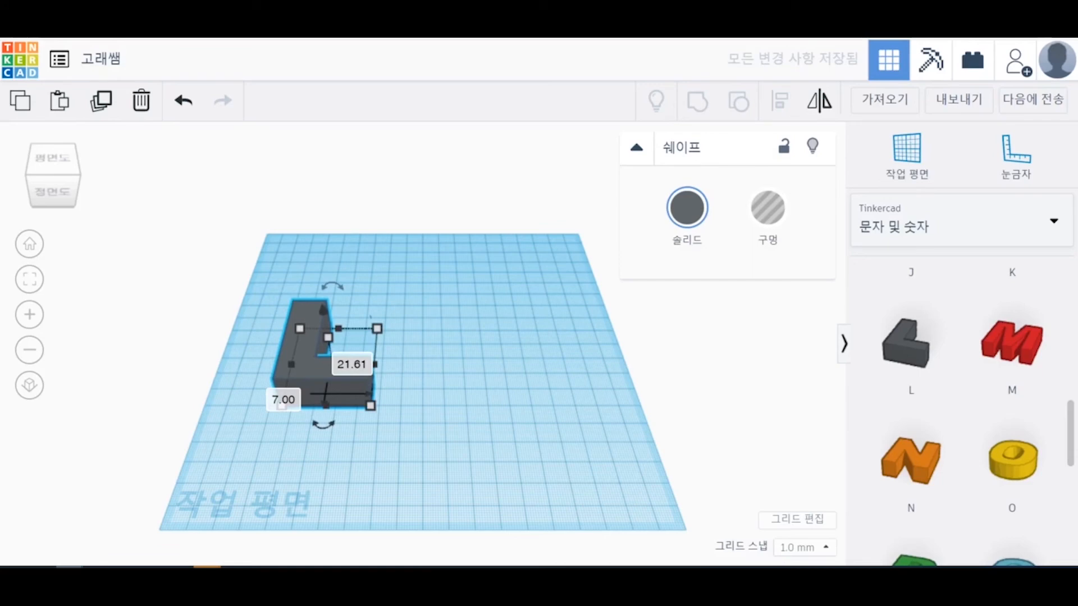
click(339, 379)
mouse_move(374, 365)
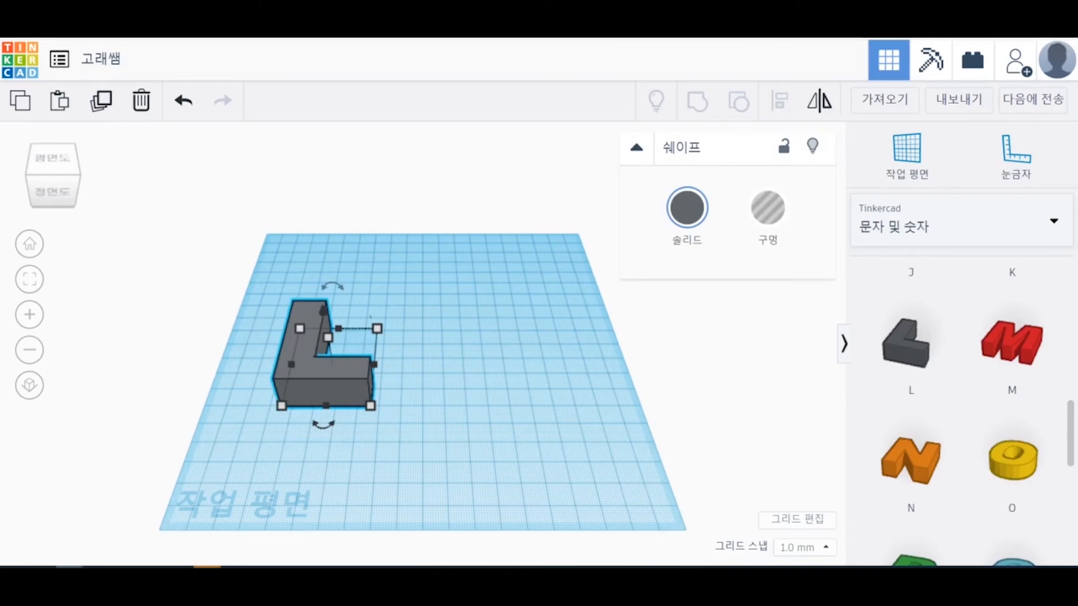
click(438, 365)
- Mirror the letter L left to right repeatedly, ending with it flipped back to its original orientation
click(337, 379)
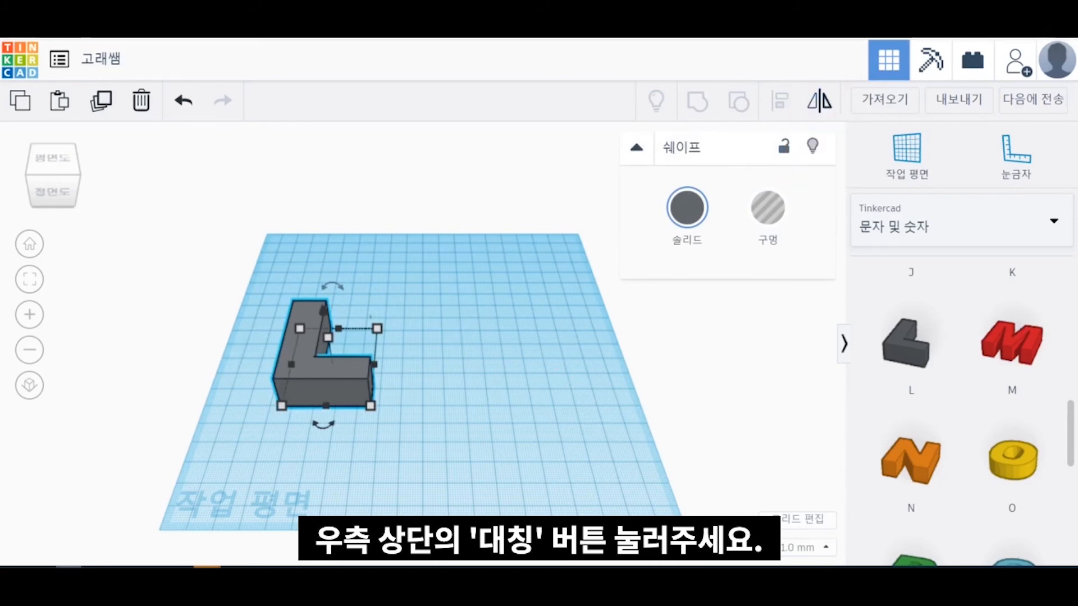
click(820, 101)
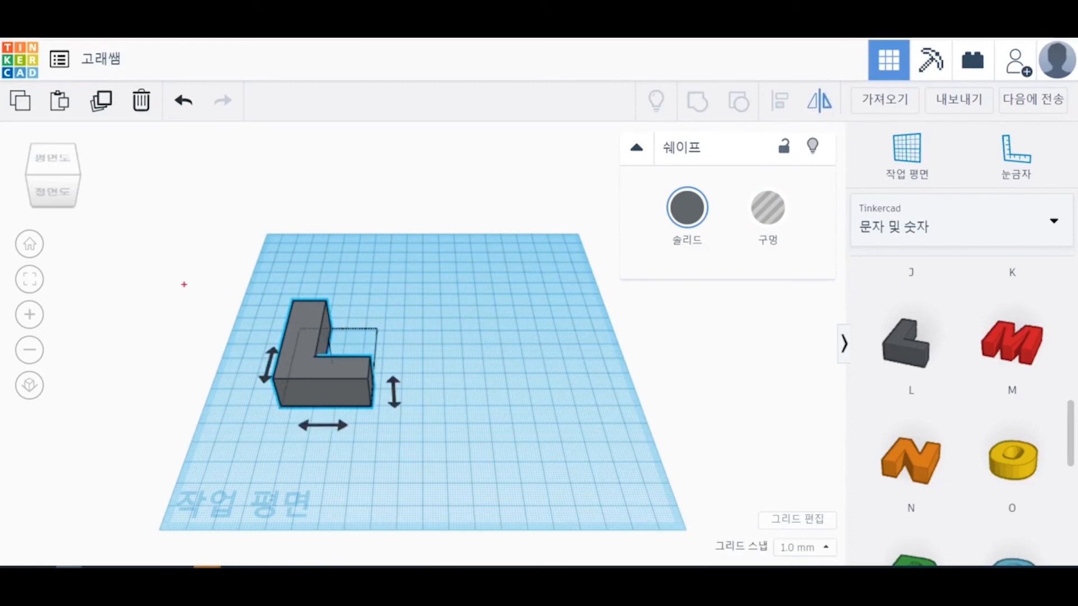
mouse_move(197, 261)
mouse_down()
mouse_move(373, 477)
mouse_move(422, 463)
mouse_up()
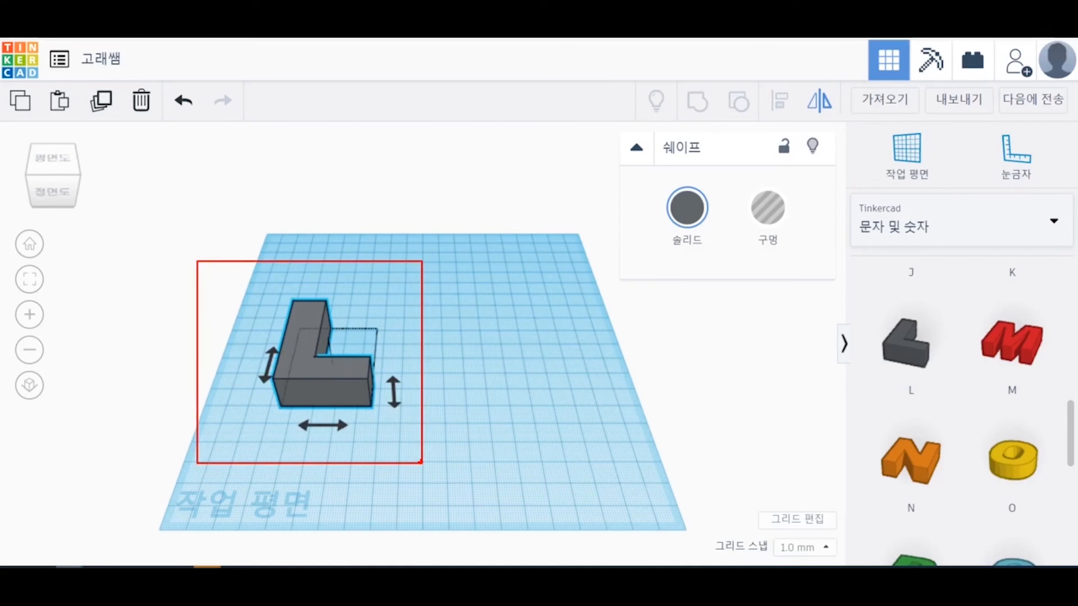
key(Escape)
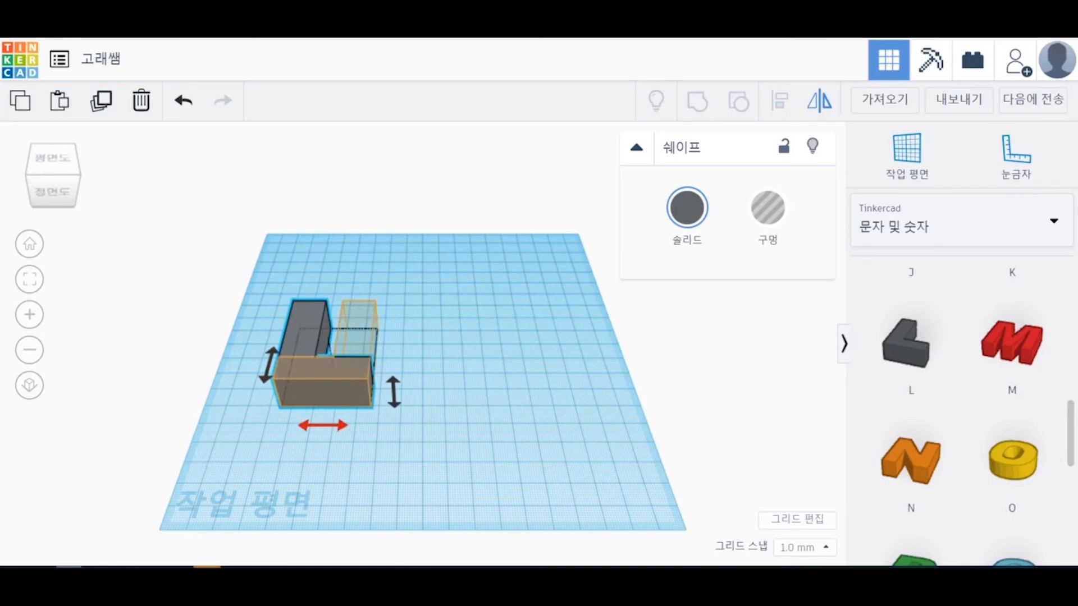
click(323, 425)
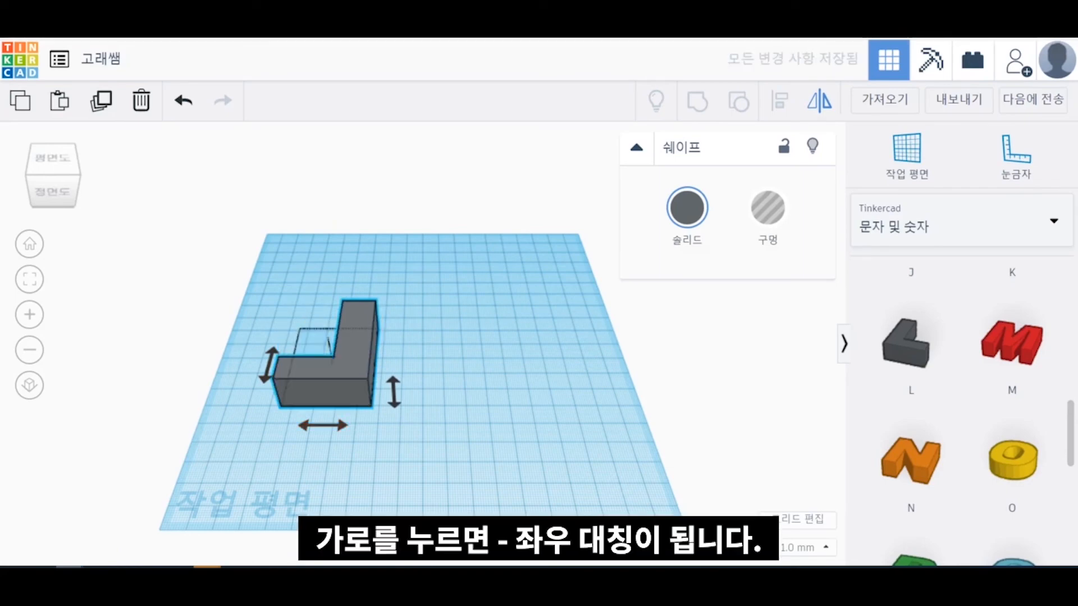
click(337, 457)
click(331, 390)
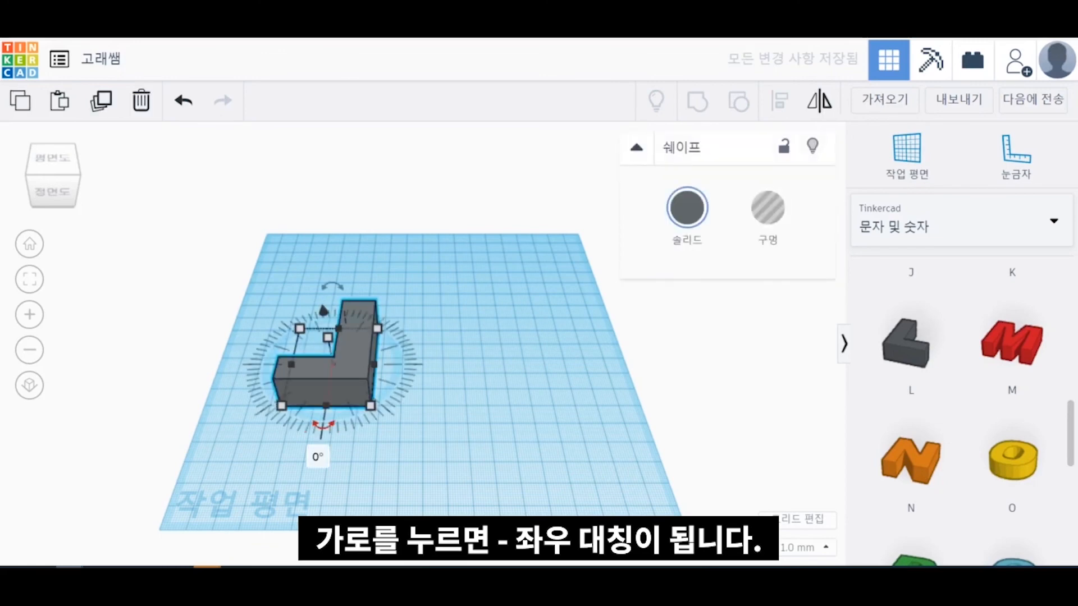
key(m)
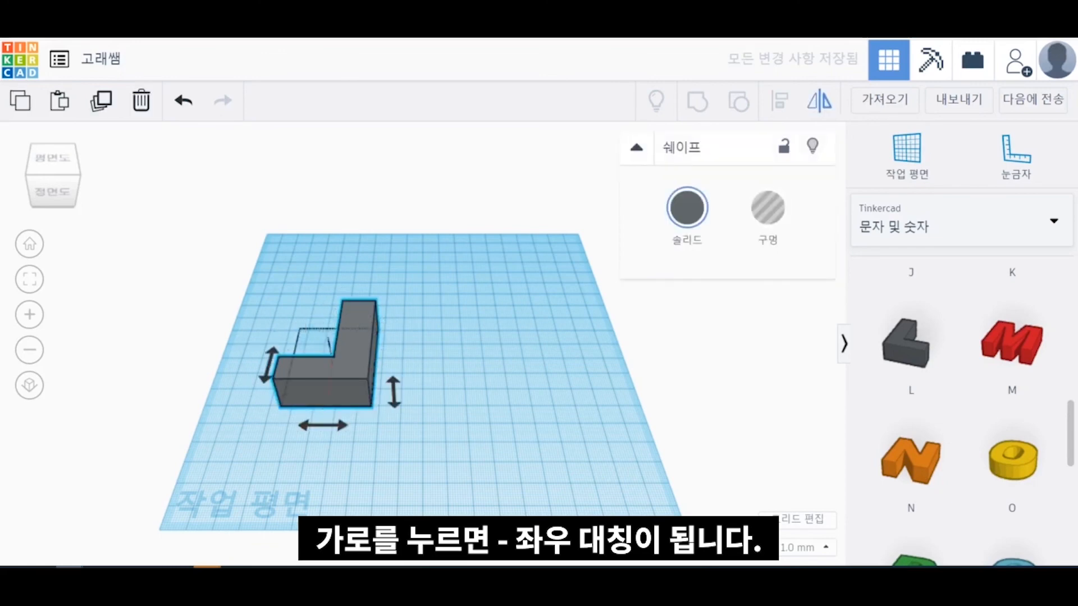
click(323, 425)
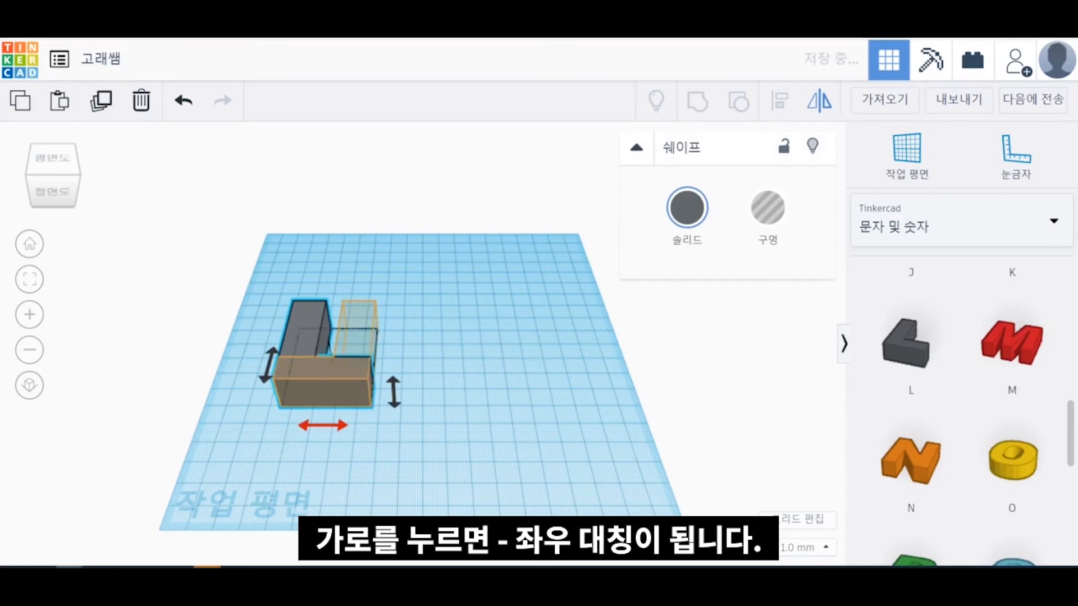
click(323, 425)
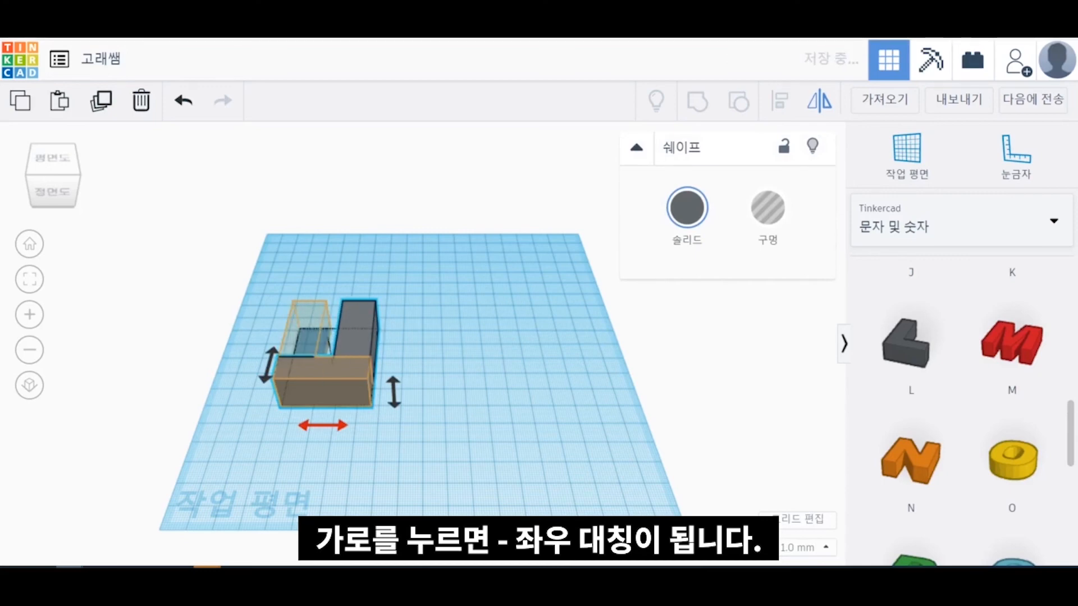
click(323, 425)
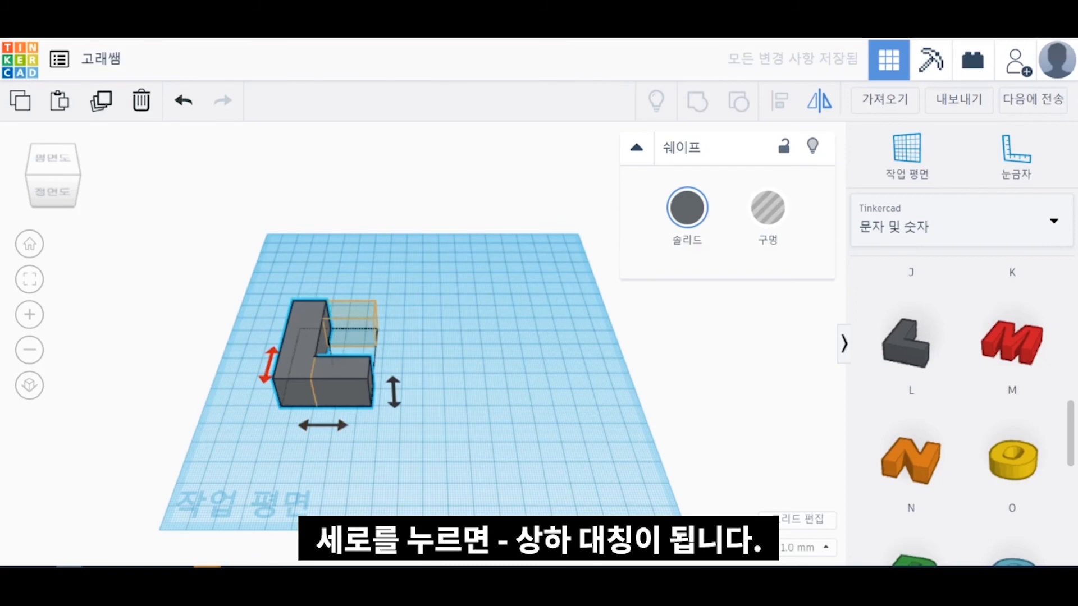
- Mirror the letter L front to back repeatedly, ending in its original orientation, and leave the mirror tool
click(269, 365)
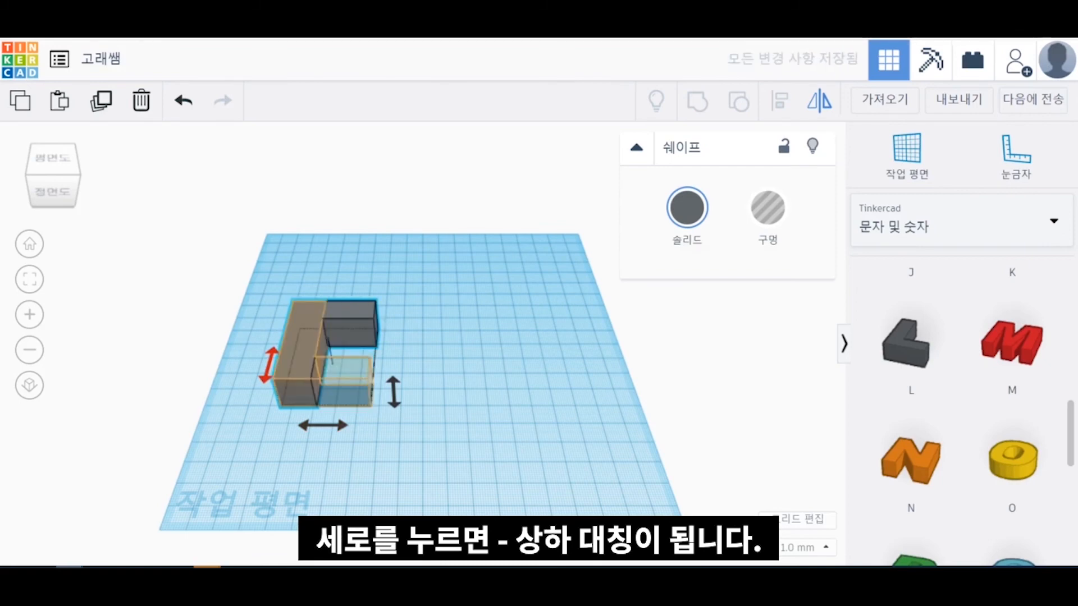
click(269, 364)
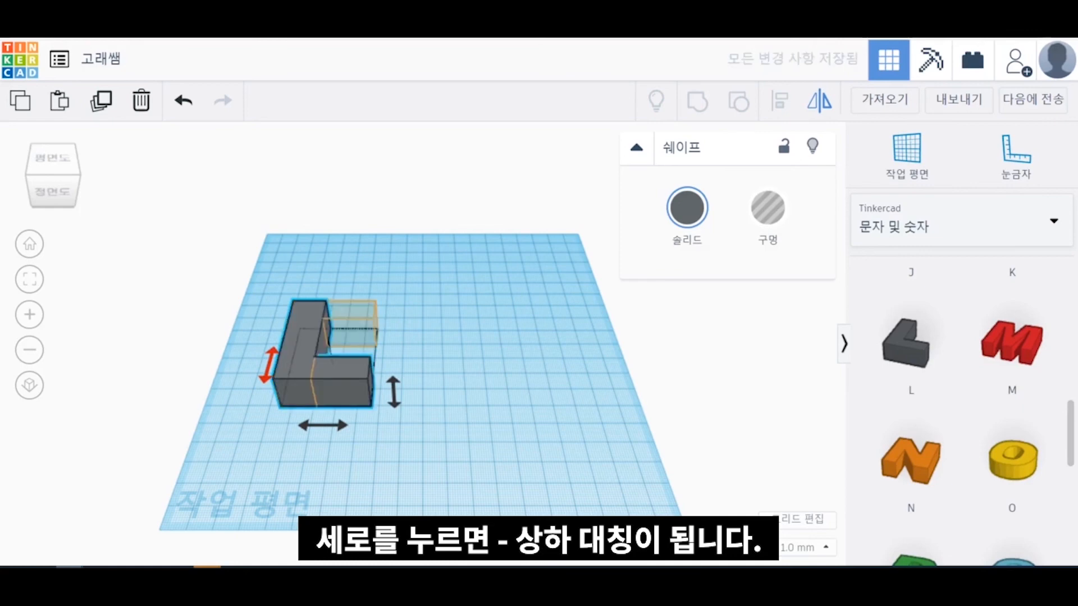
click(268, 365)
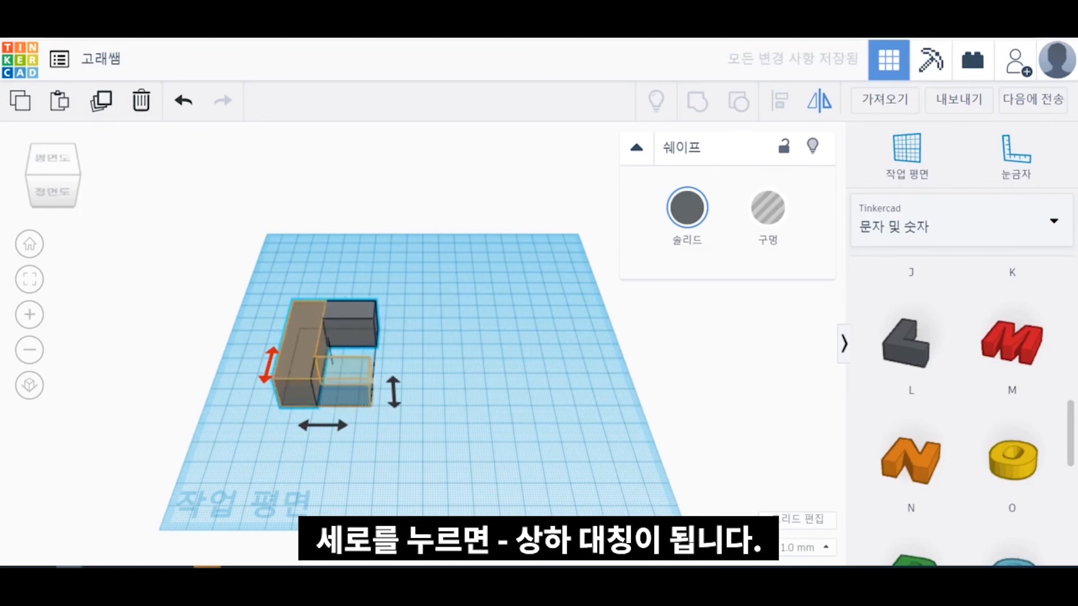
click(269, 365)
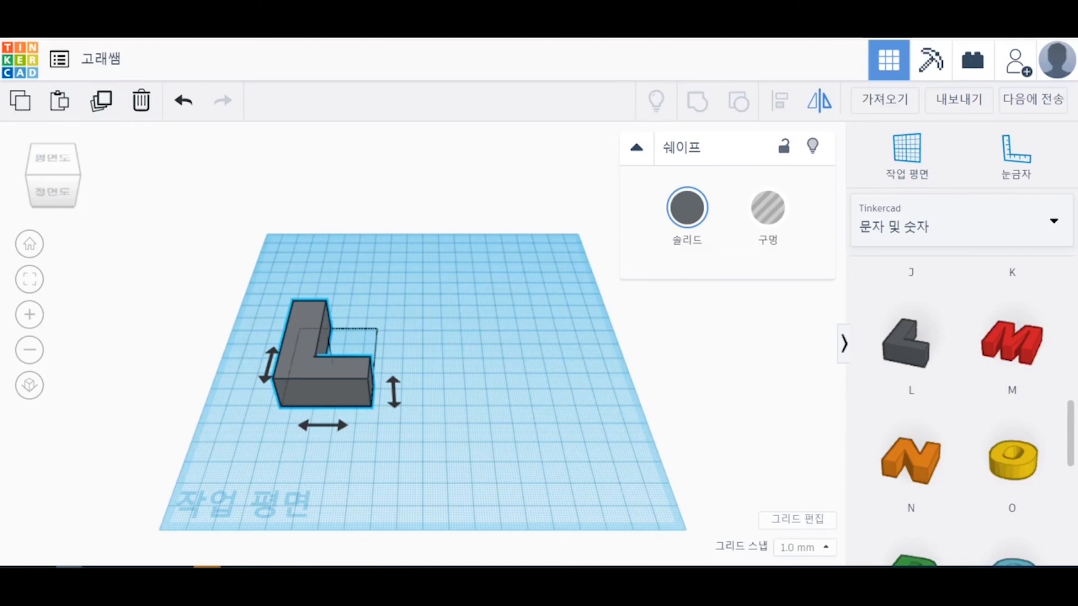
key(Escape)
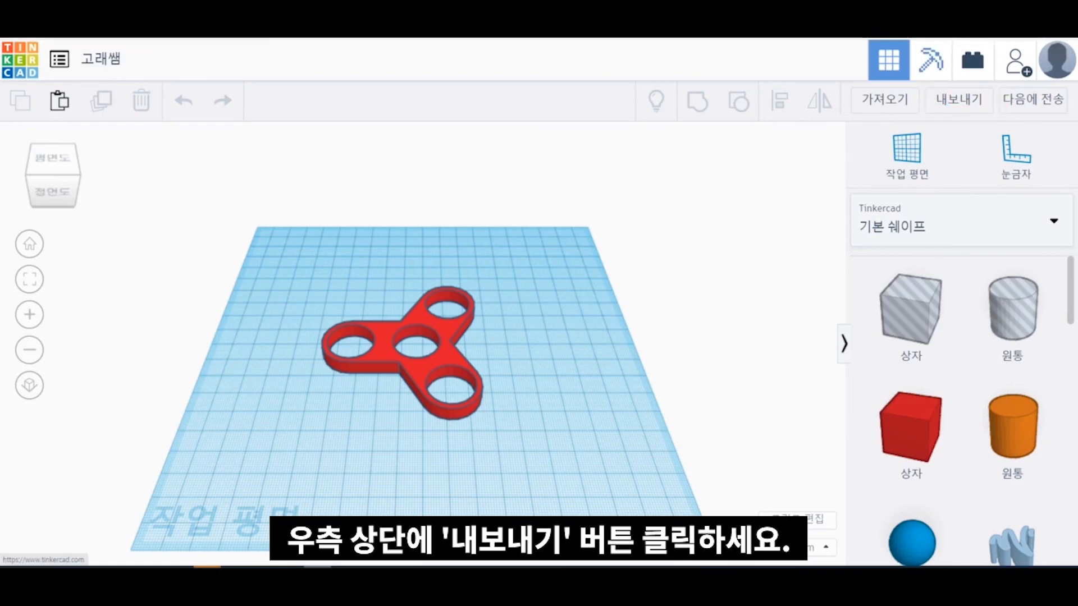
click(958, 100)
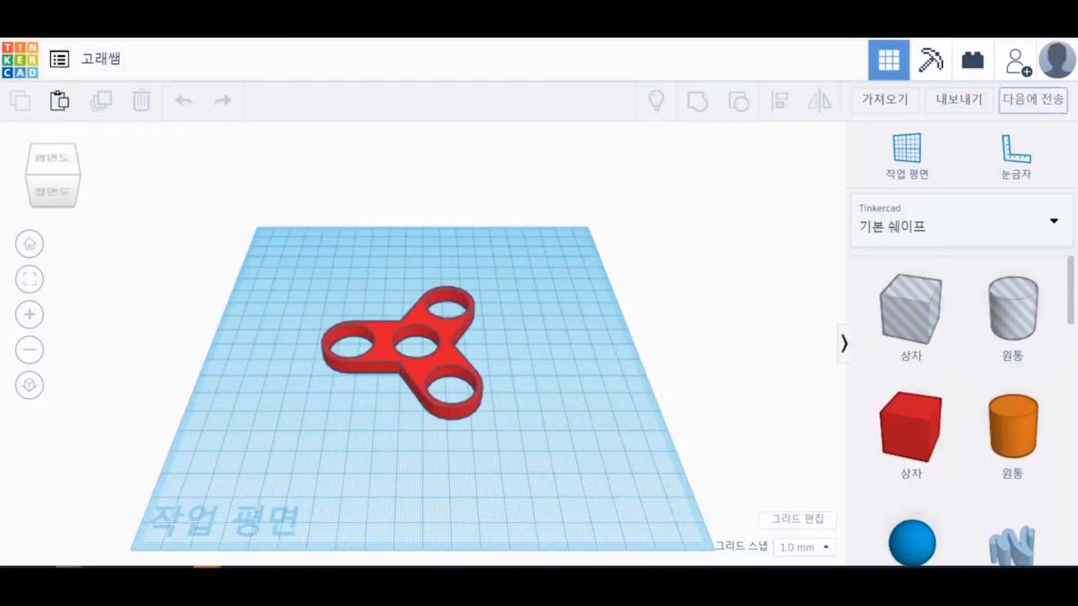
click(959, 100)
drag(383, 143, 623, 226)
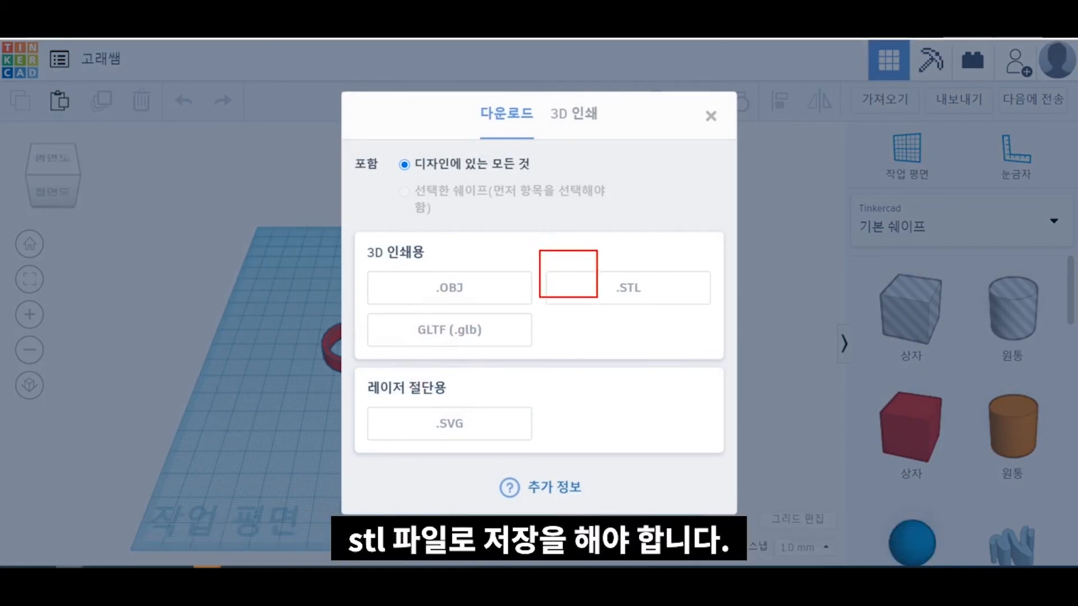
ctrl+drag(597, 297, 720, 319)
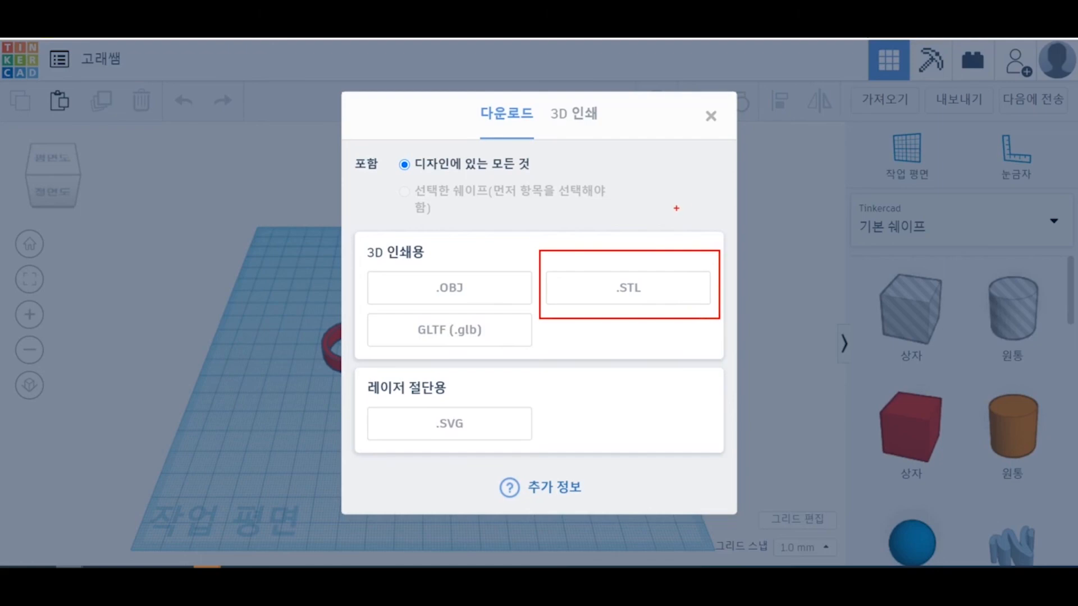
key(Escape)
key(Escape)
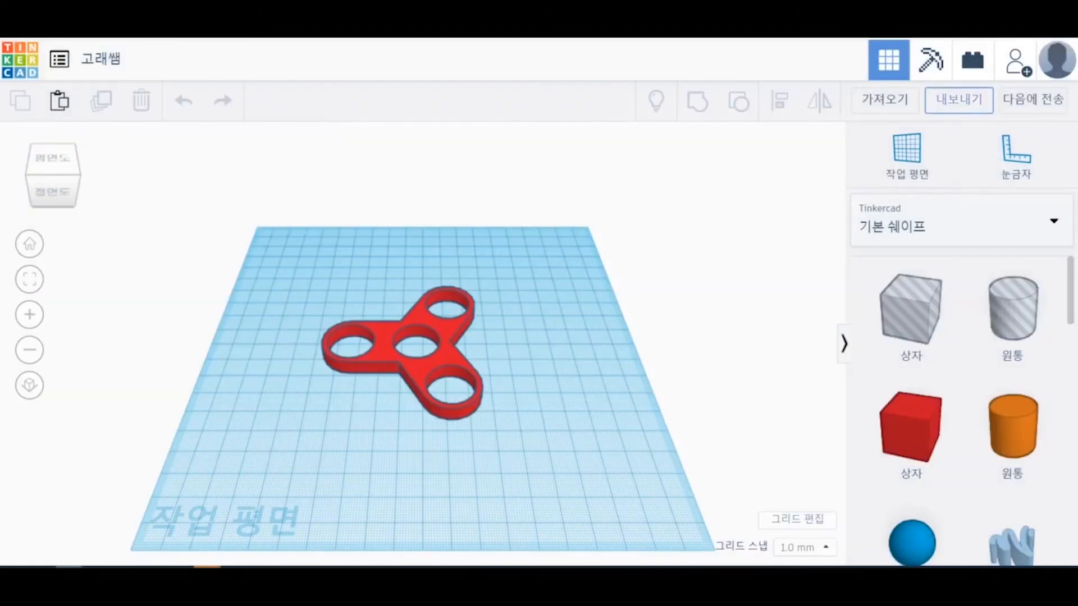
- Export everything in the spinner design as an STL file for 3D printing
click(959, 99)
click(628, 287)
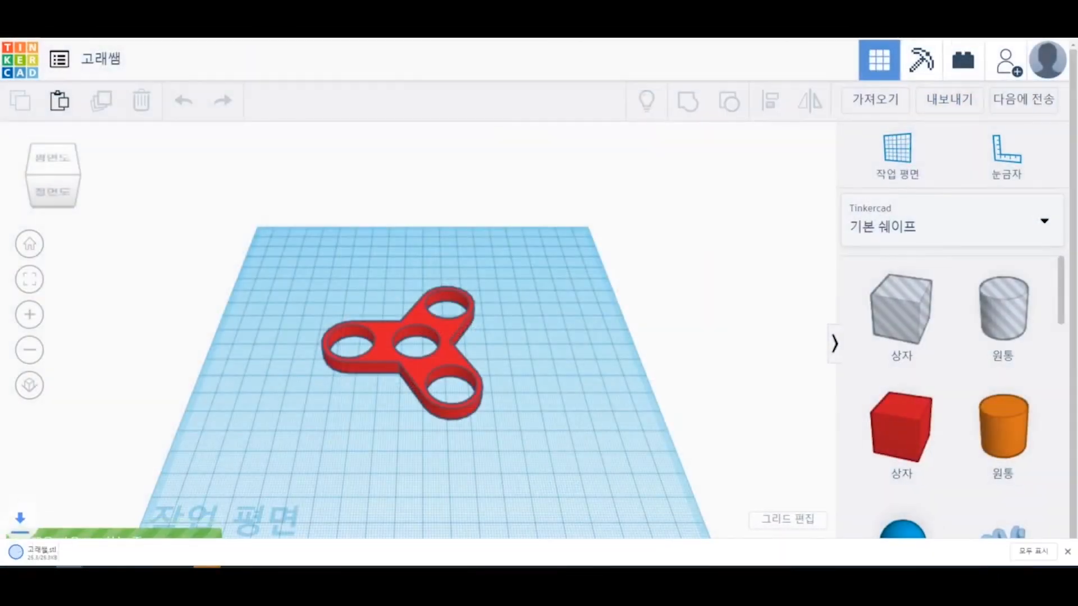